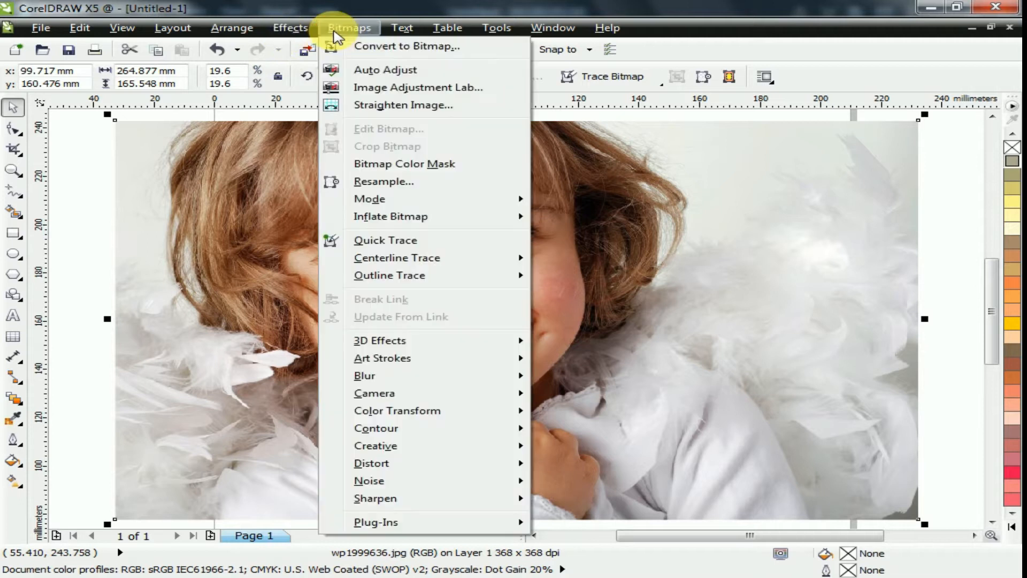
# Open the photo in the Image Adjustment Lab and set saturation to -100, tint to -100 and temperature to 9,500
pyautogui.click(373, 75)
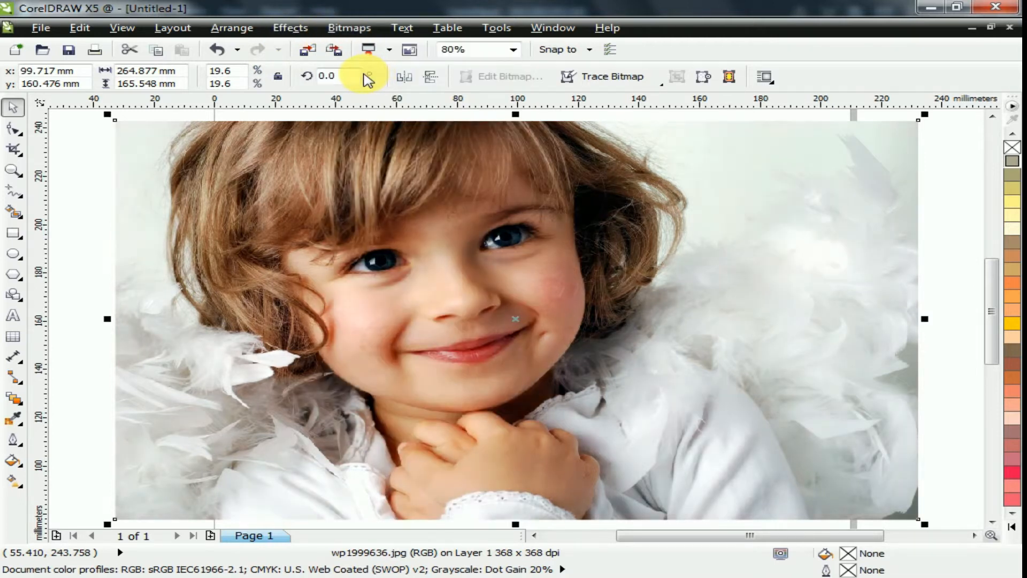
pyautogui.click(511, 238)
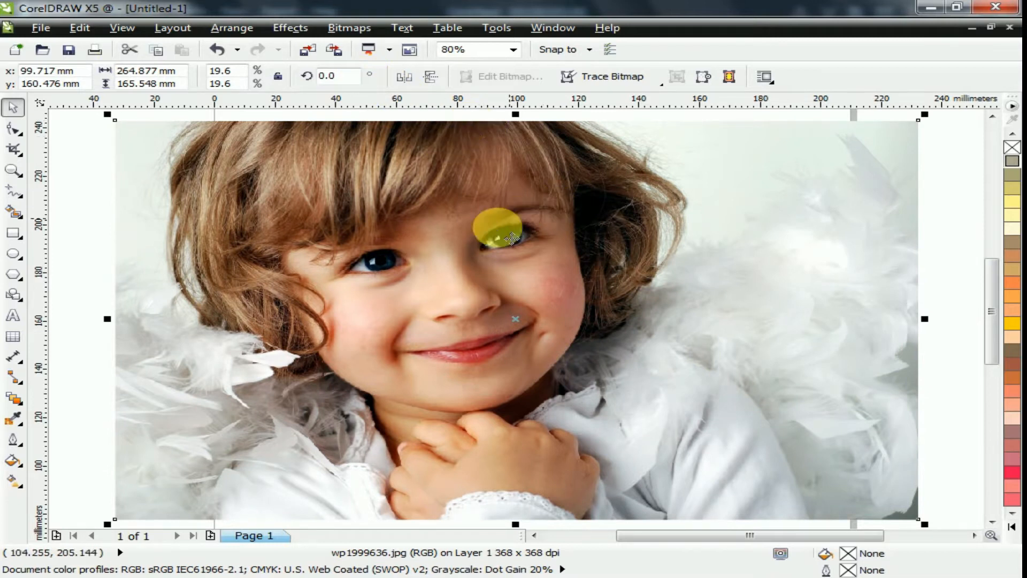
pyautogui.click(349, 30)
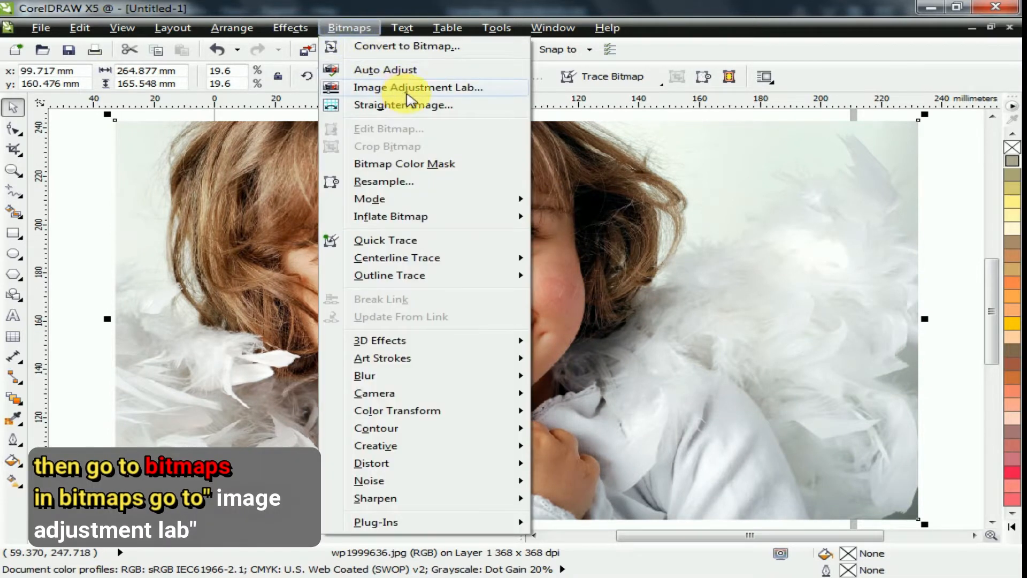
pyautogui.click(410, 88)
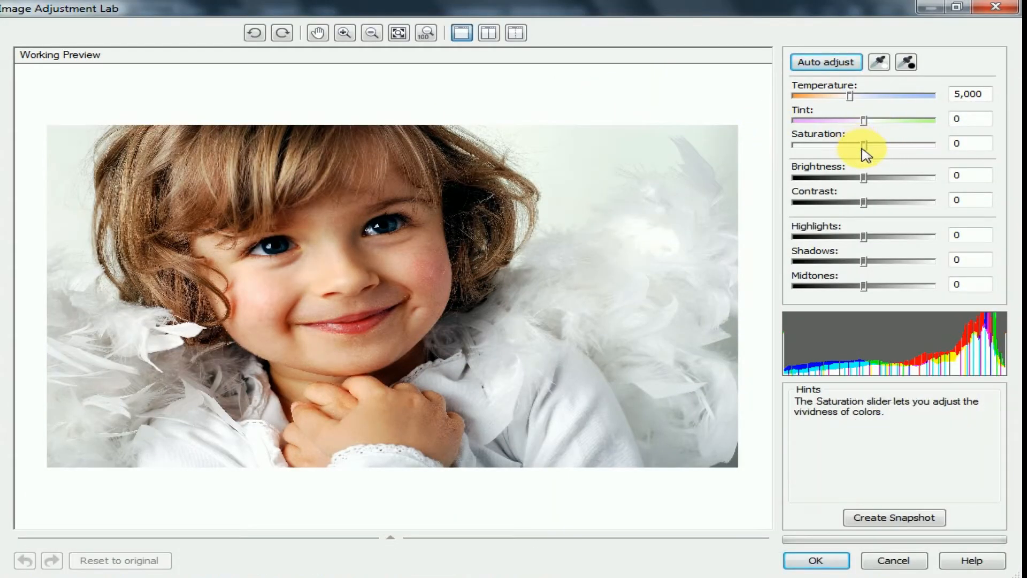
pyautogui.moveTo(864, 146); pyautogui.dragTo(793, 146)
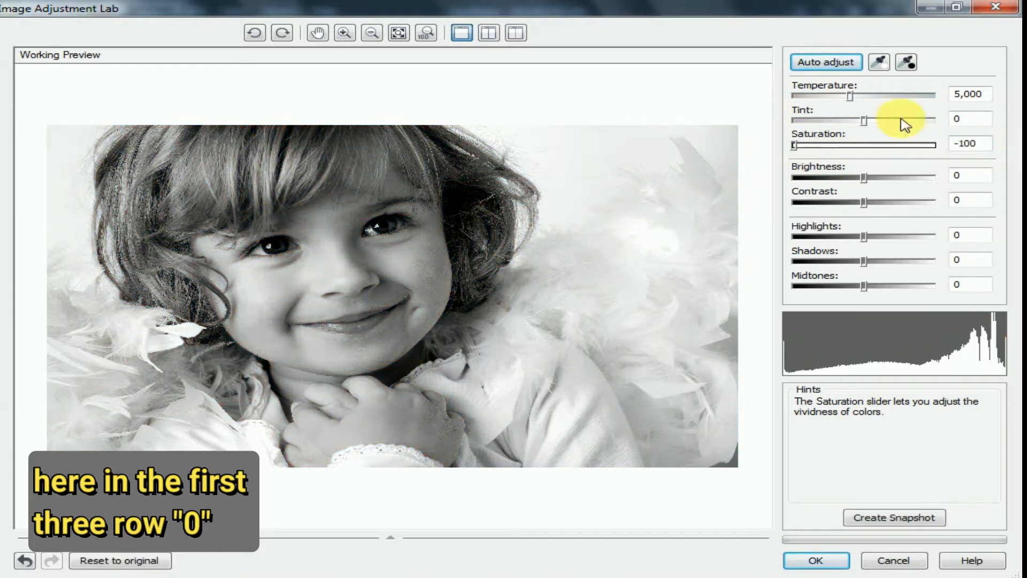
pyautogui.moveTo(867, 119); pyautogui.dragTo(773, 130)
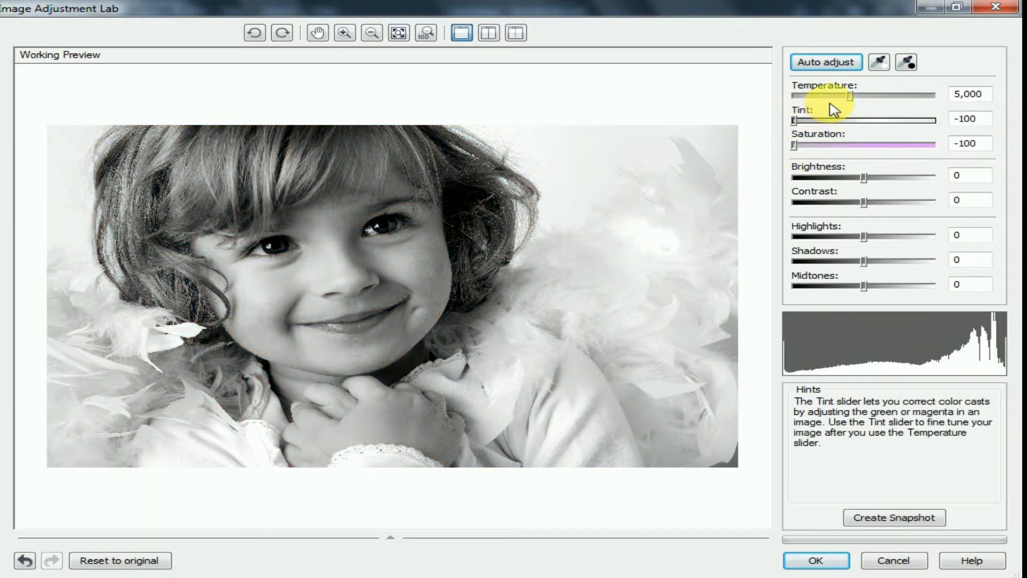
pyautogui.moveTo(851, 96); pyautogui.dragTo(937, 96)
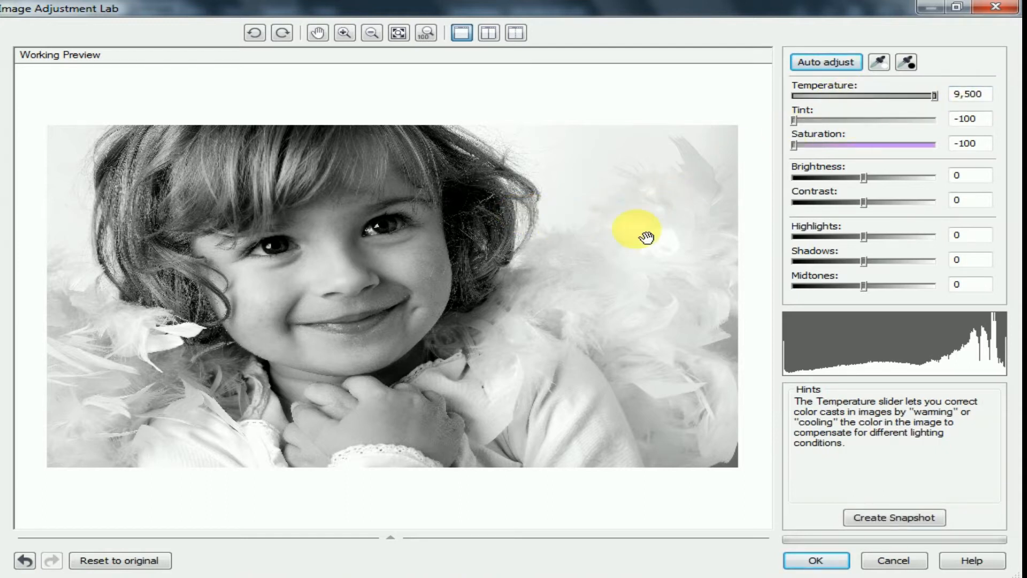
# Set the photo's brightness to -19 and its contrast to 10
pyautogui.moveTo(868, 182); pyautogui.dragTo(853, 186)
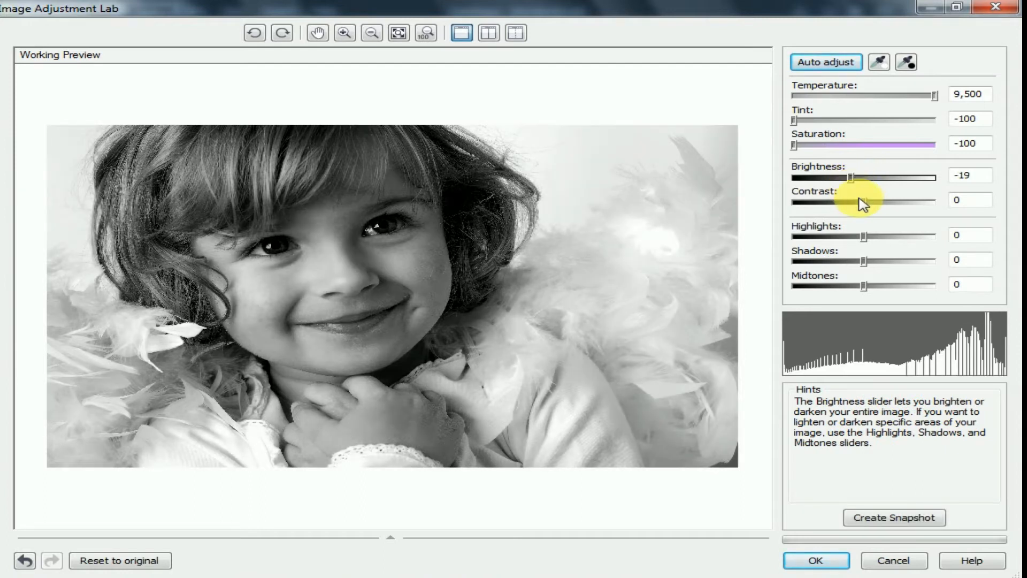
pyautogui.moveTo(863, 202); pyautogui.dragTo(878, 207)
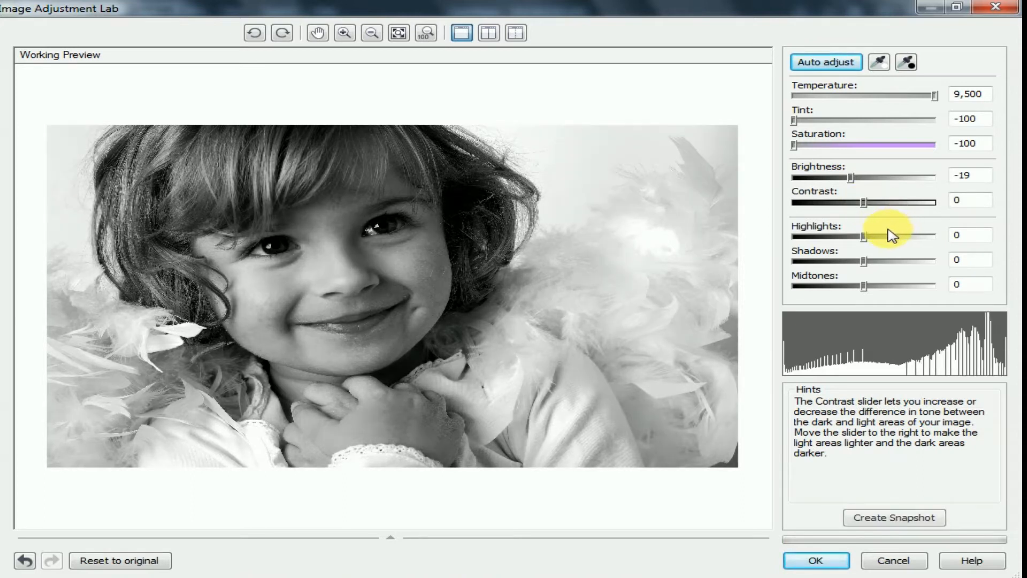
pyautogui.moveTo(867, 203); pyautogui.dragTo(871, 205)
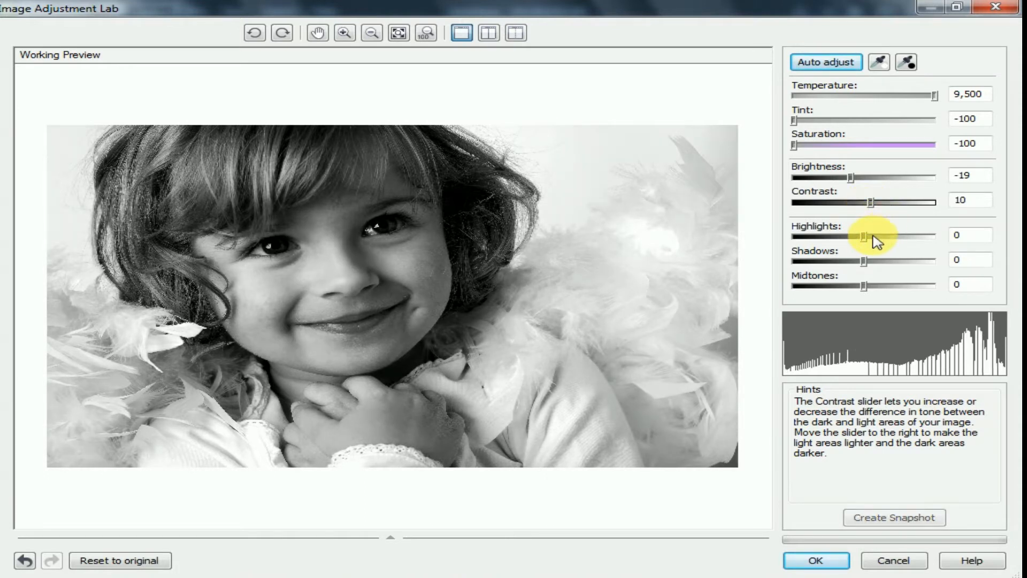
# Darken the photo's tonal ranges by setting highlights to -12, shadows to -67 and midtones to -43
pyautogui.moveTo(864, 236); pyautogui.dragTo(840, 238)
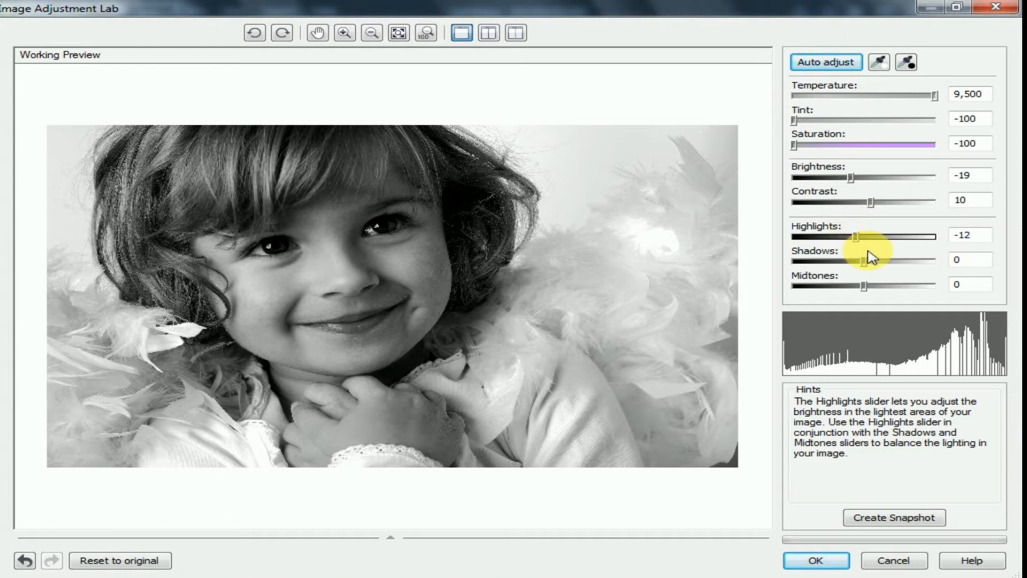
pyautogui.moveTo(863, 260); pyautogui.dragTo(834, 264)
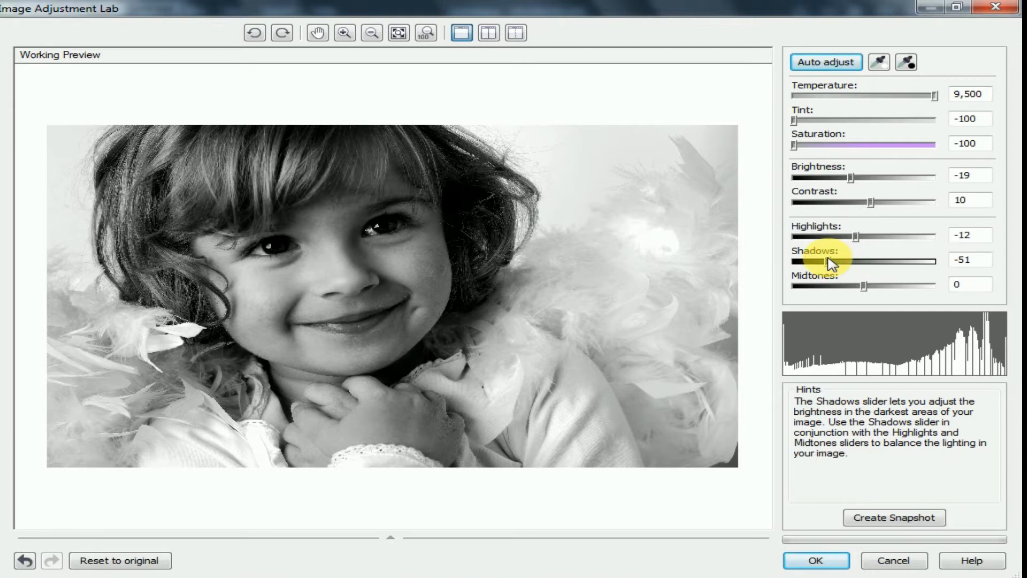
pyautogui.moveTo(828, 262); pyautogui.dragTo(820, 263)
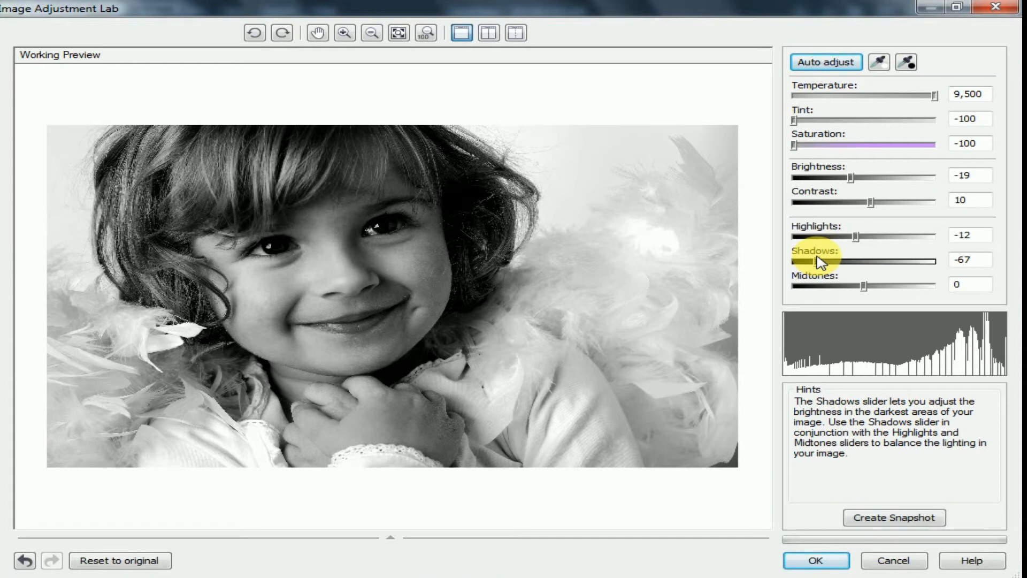
pyautogui.click(848, 287)
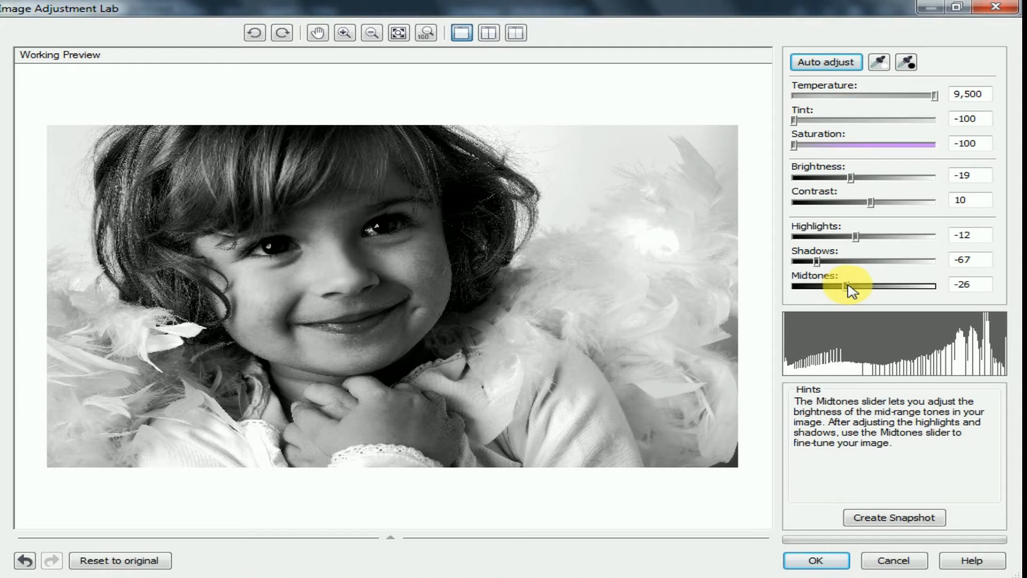
pyautogui.moveTo(855, 287); pyautogui.dragTo(833, 294)
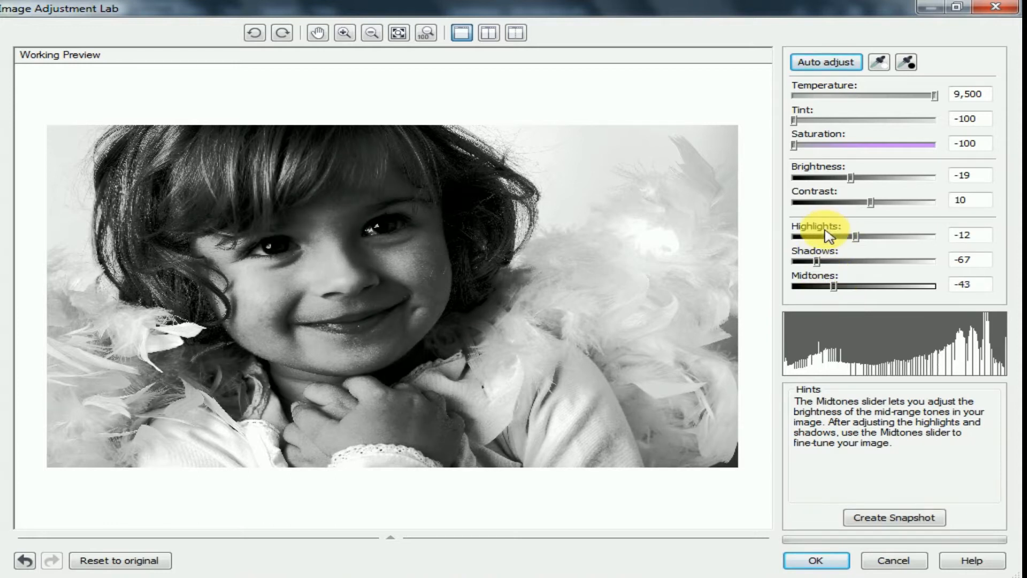
# Set highlights to 20, fine-tune the contrast to 10, and apply the adjustments to the photo
pyautogui.moveTo(855, 236); pyautogui.dragTo(925, 248)
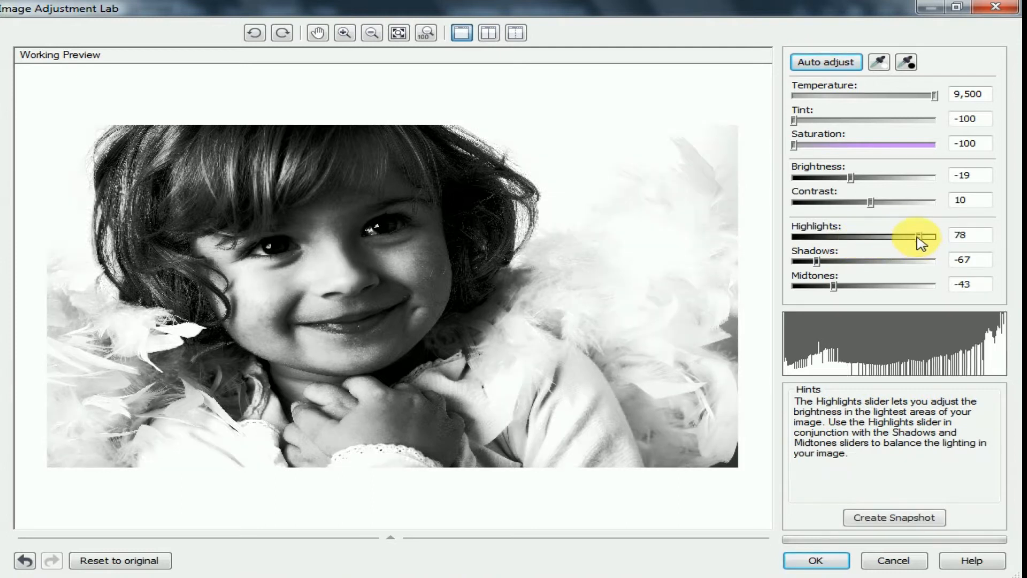
pyautogui.moveTo(918, 242); pyautogui.dragTo(901, 246)
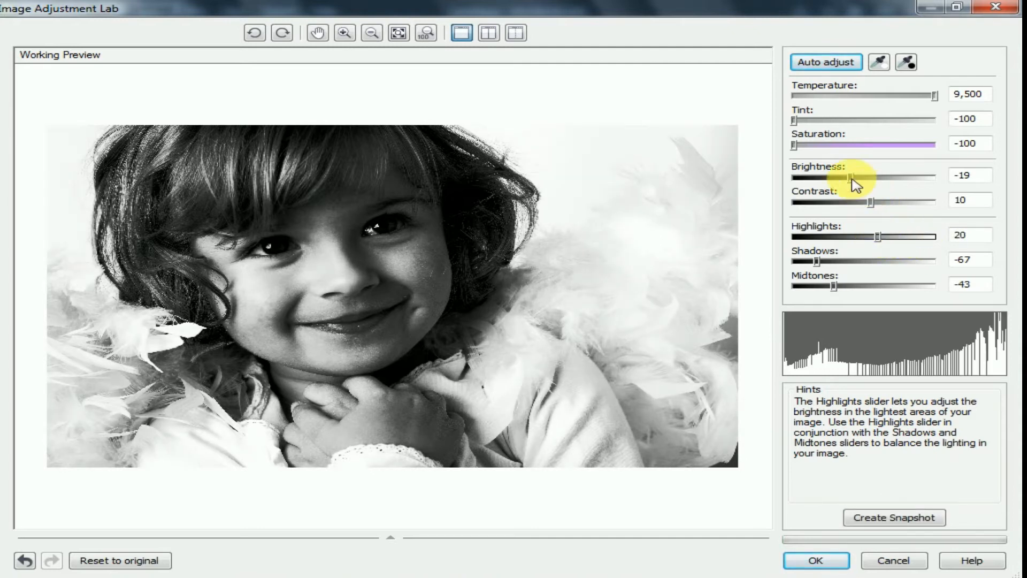
pyautogui.moveTo(851, 178); pyautogui.dragTo(857, 183)
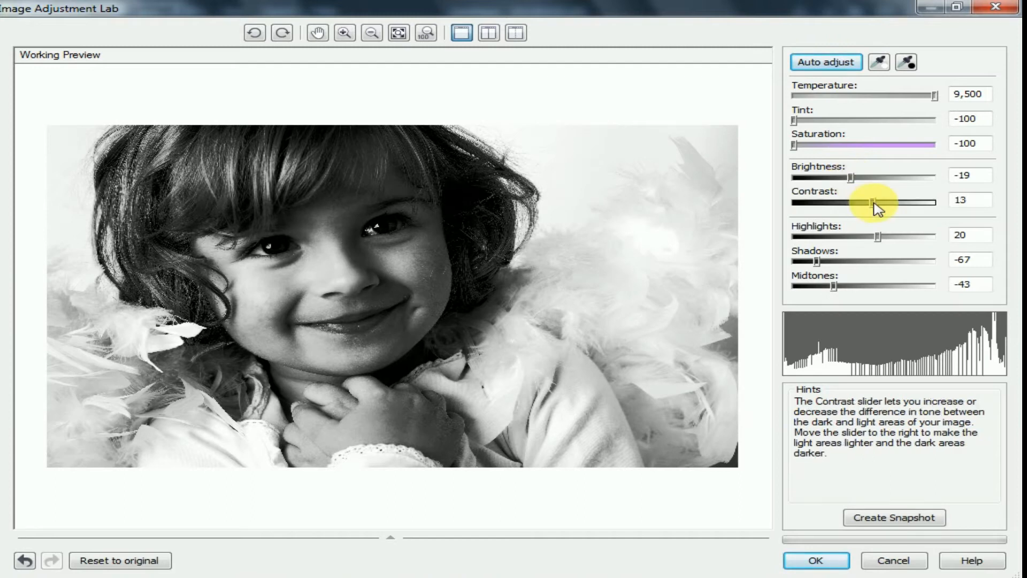
pyautogui.moveTo(861, 205); pyautogui.dragTo(848, 205)
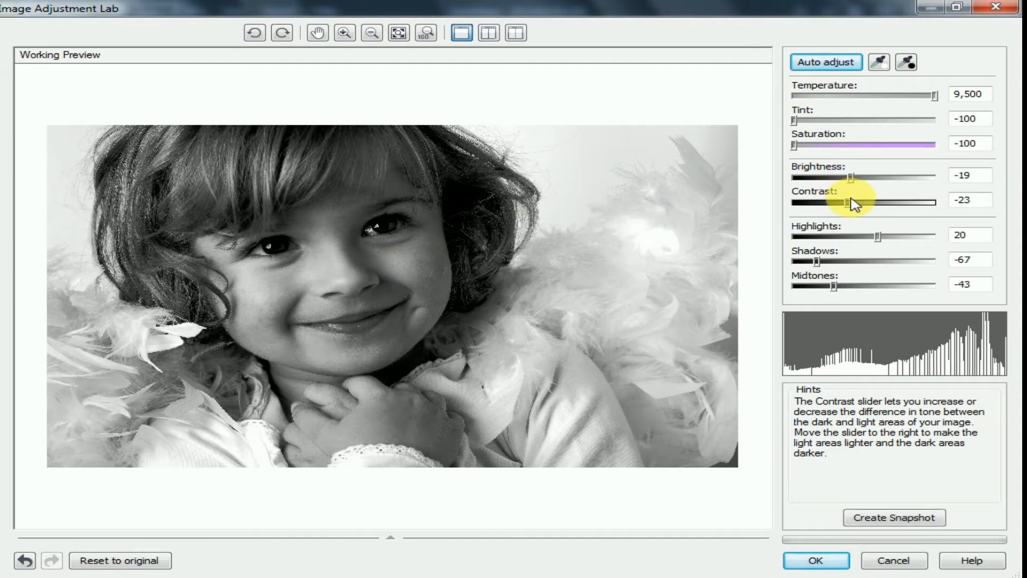
pyautogui.click(850, 206)
pyautogui.moveTo(849, 202); pyautogui.dragTo(870, 204)
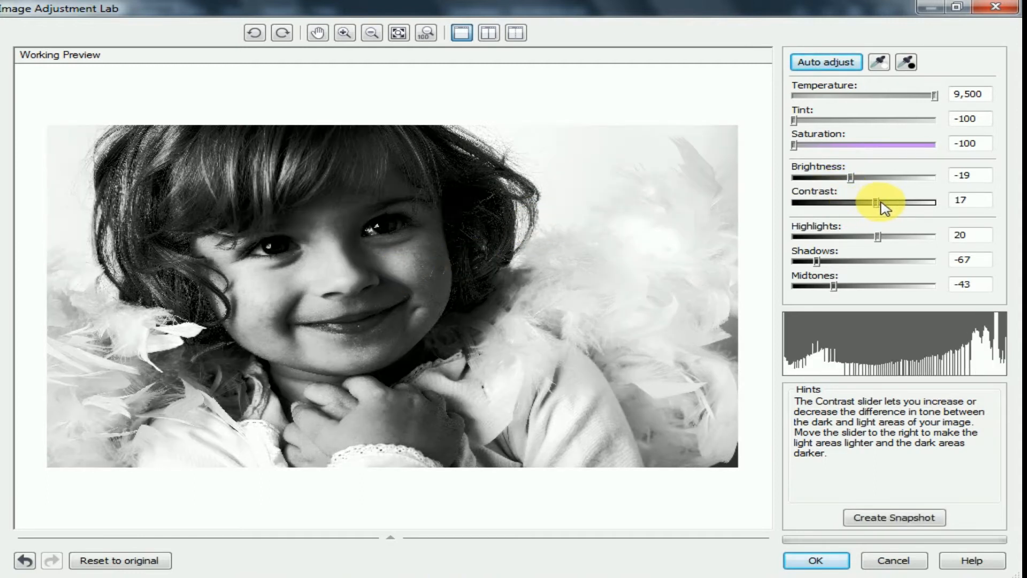
pyautogui.moveTo(881, 202); pyautogui.dragTo(867, 203)
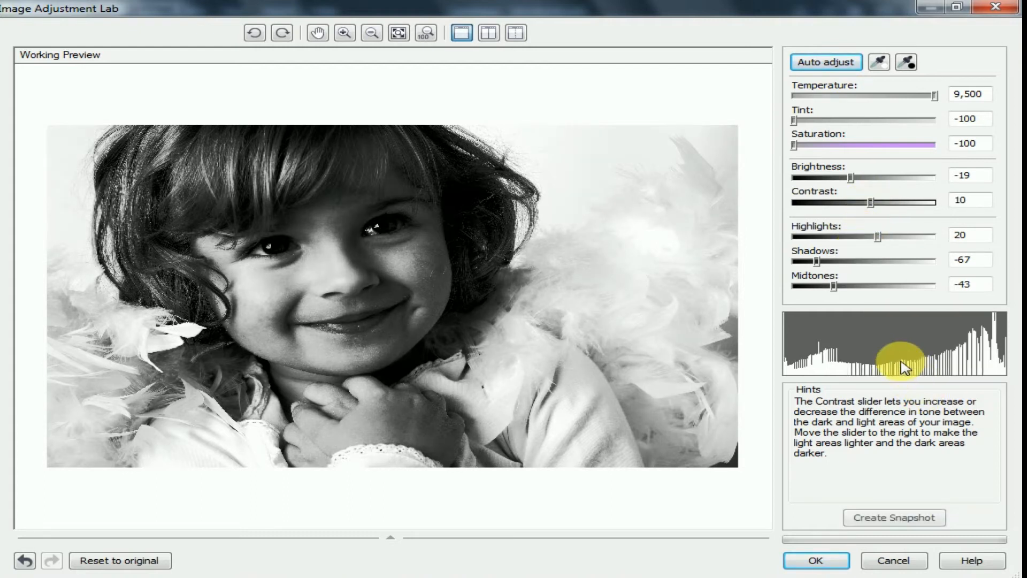
pyautogui.click(811, 558)
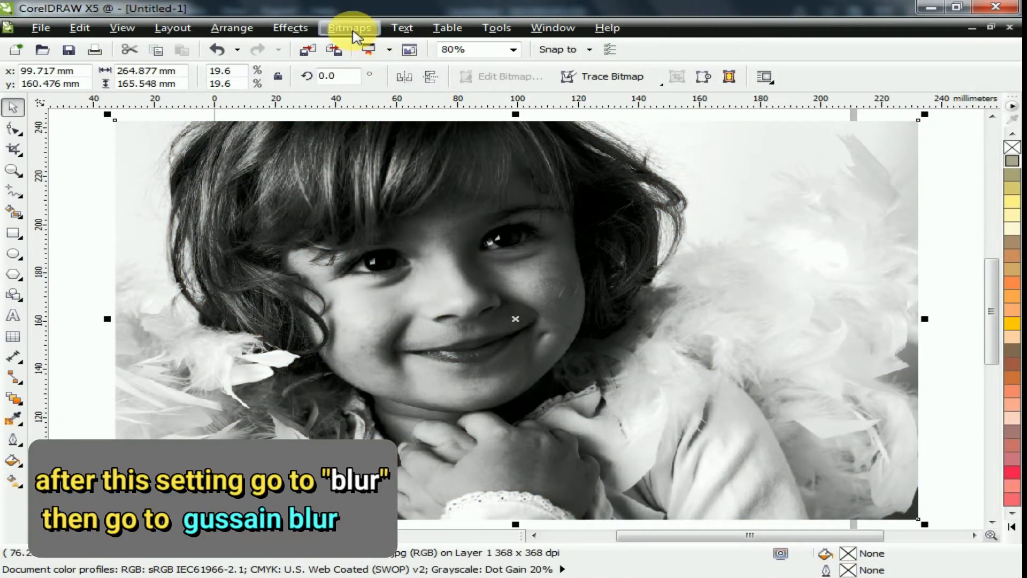
# Preview and apply a Gaussian Blur with a radius of 1.1 pixels to the photo
pyautogui.click(351, 29)
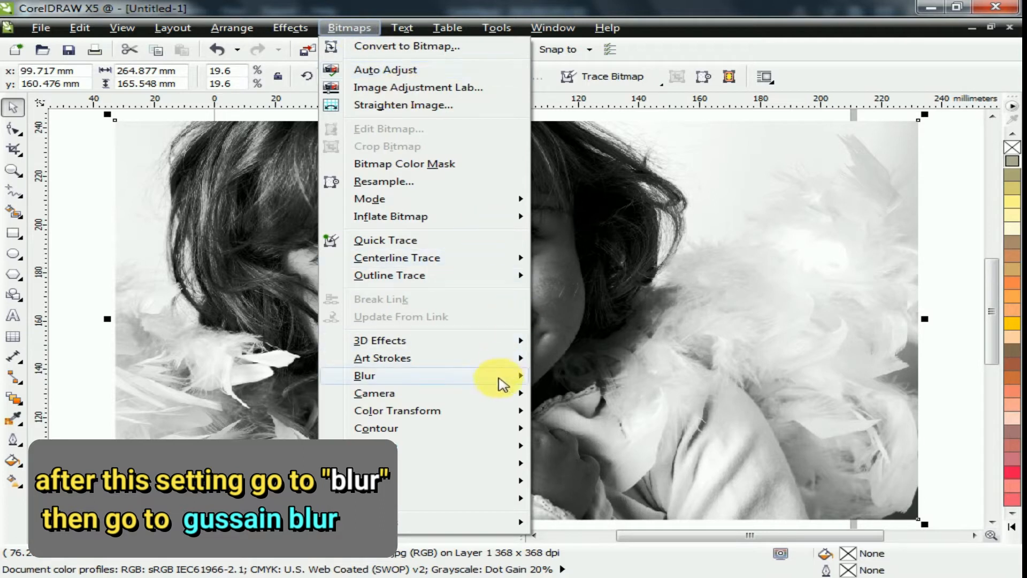
pyautogui.moveTo(512, 381)
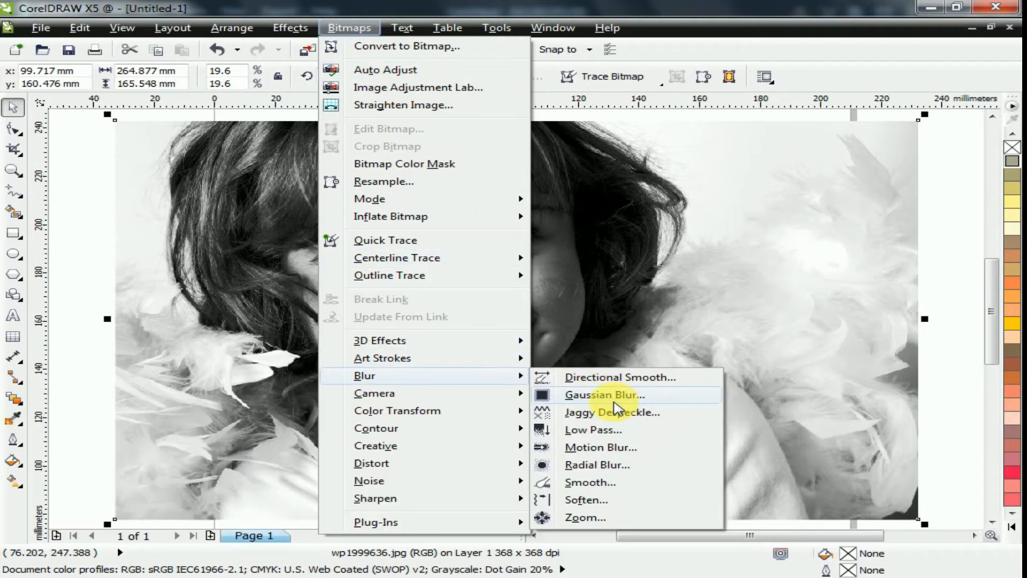
pyautogui.click(615, 404)
pyautogui.moveTo(366, 286); pyautogui.dragTo(365, 288)
pyautogui.click(312, 332)
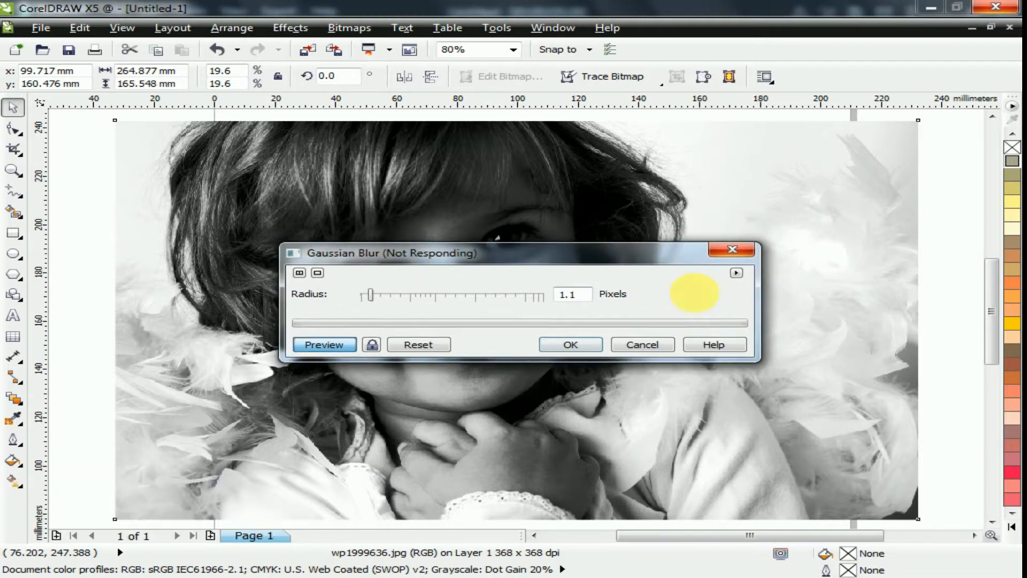
pyautogui.moveTo(658, 242); pyautogui.dragTo(905, 293)
pyautogui.click(827, 380)
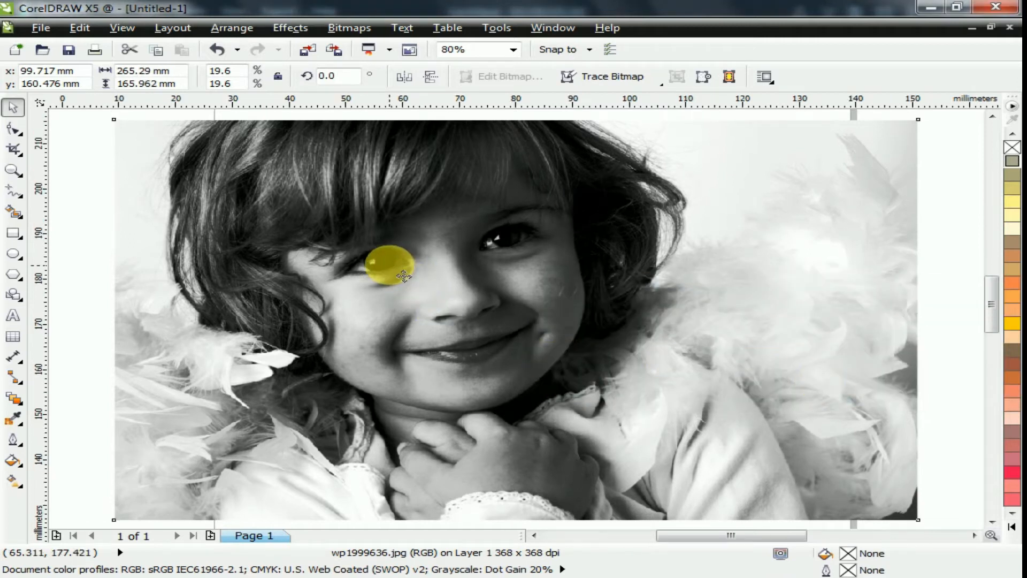
# Compare the girl's skin up close with and without the blur by undoing and redoing the effect
pyautogui.scroll(3, 404, 275)
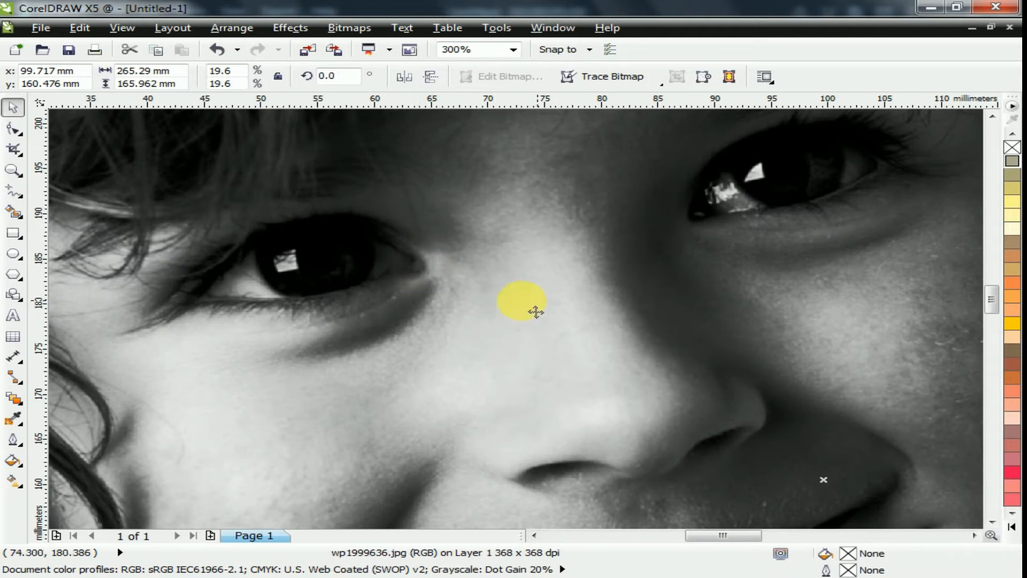
pyautogui.click(216, 51)
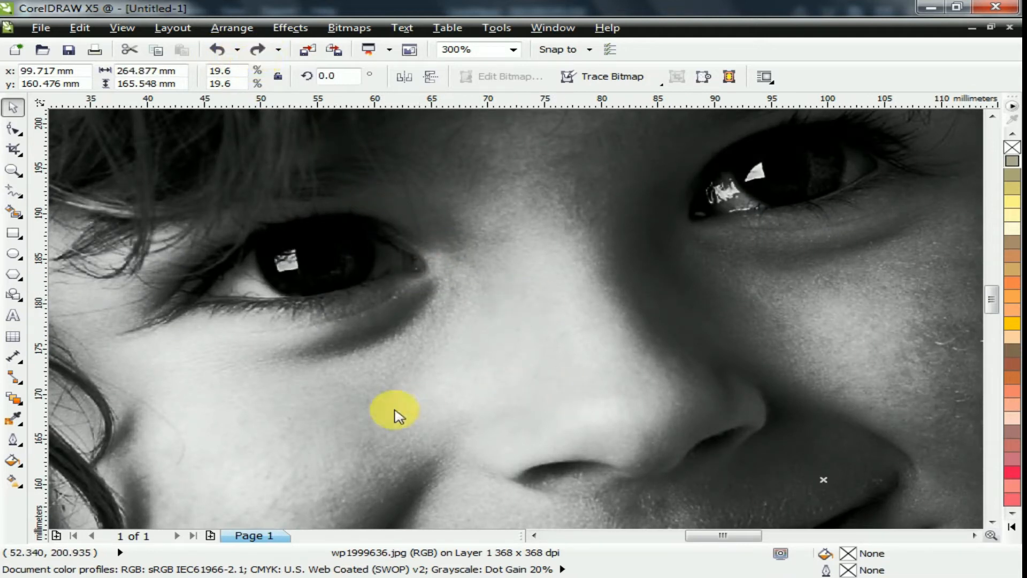
pyautogui.click(260, 51)
pyautogui.scroll(-3, 353, 338)
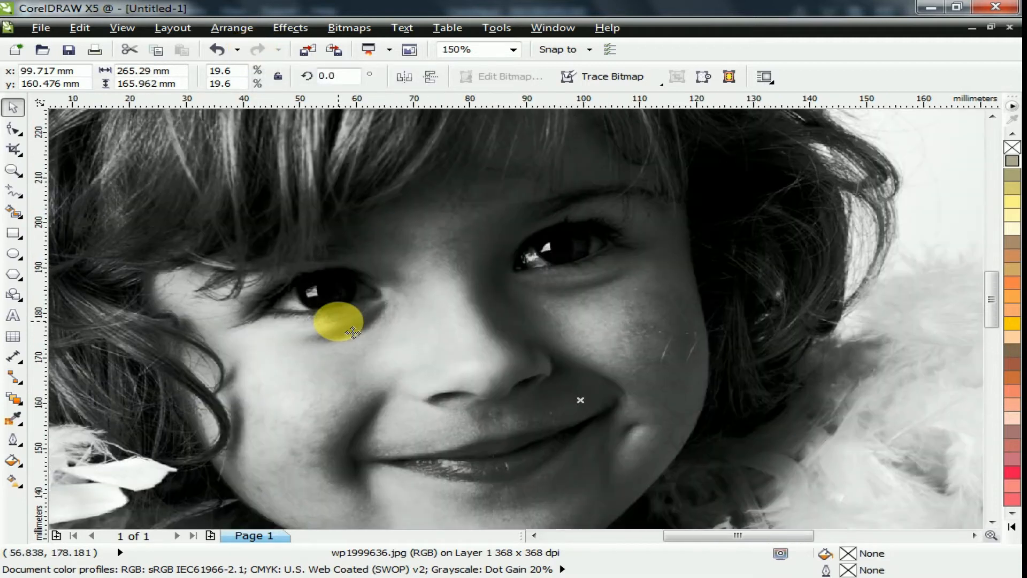
pyautogui.scroll(1, 354, 333)
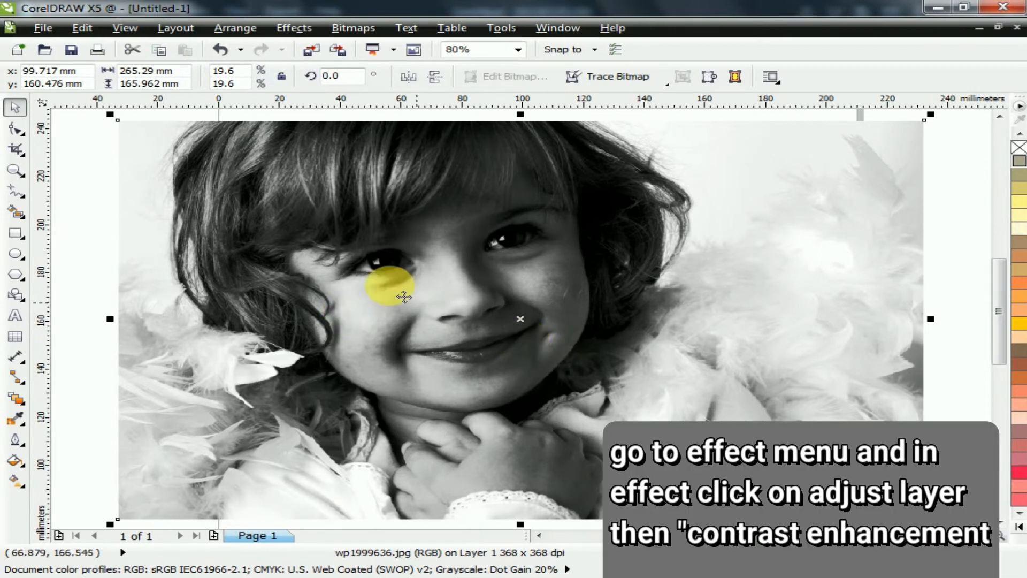
# Start Contrast Enhancement on the photo, raise the shadow input value clipping to 14 and preview the result
pyautogui.scroll(-2, 408, 229)
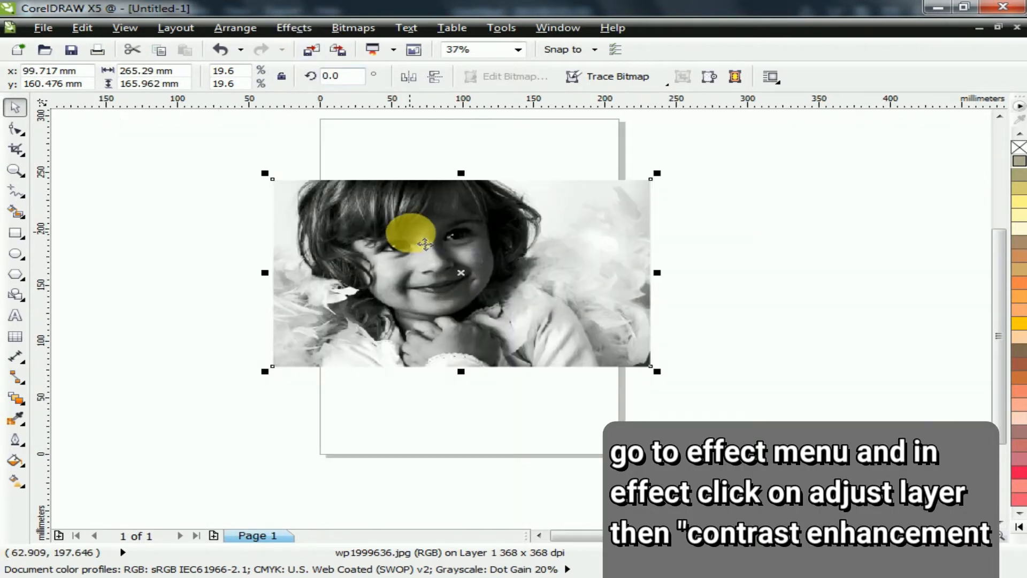
pyautogui.click(310, 29)
pyautogui.moveTo(320, 46)
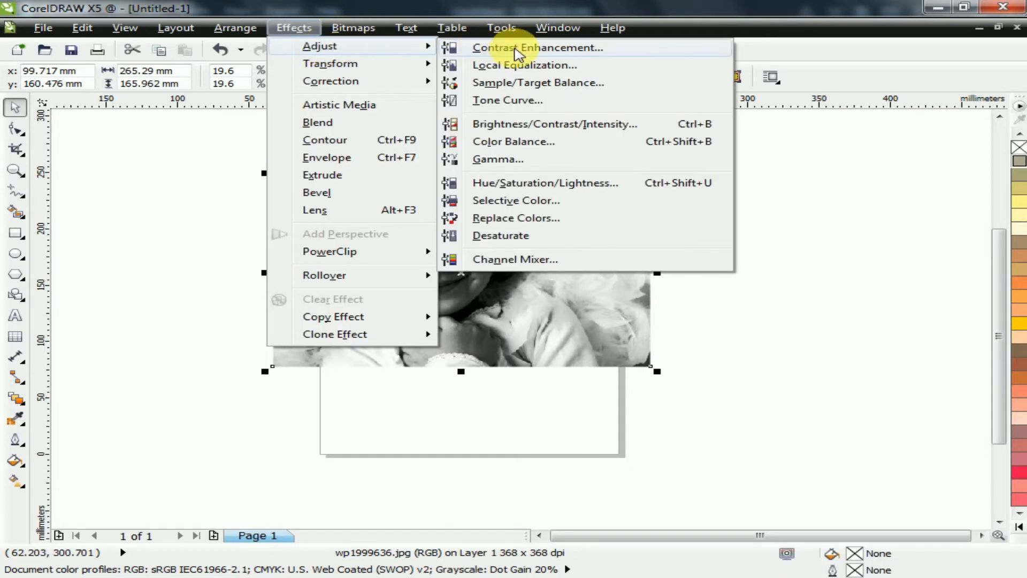
pyautogui.click(543, 47)
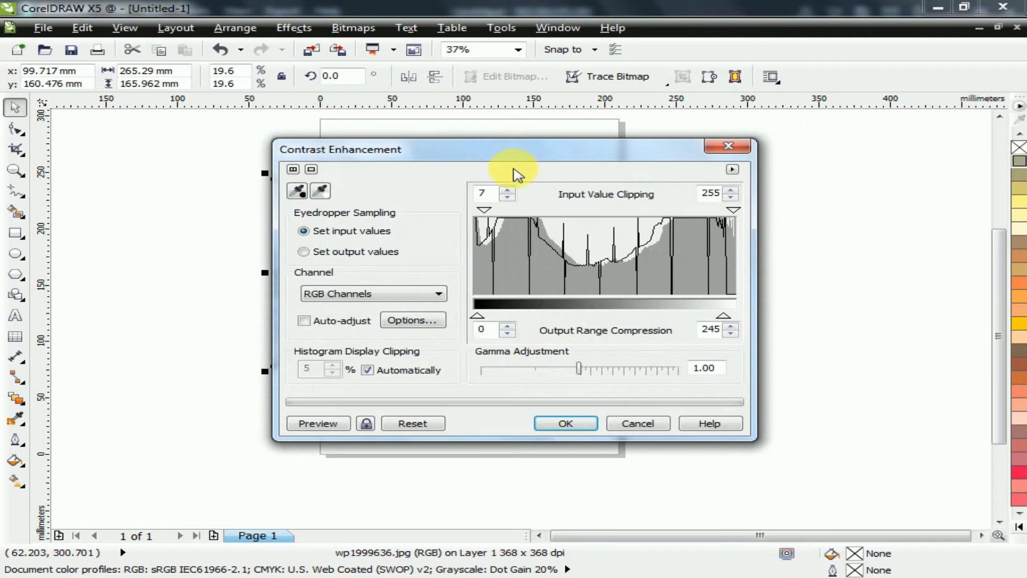
pyautogui.moveTo(635, 161); pyautogui.dragTo(823, 201)
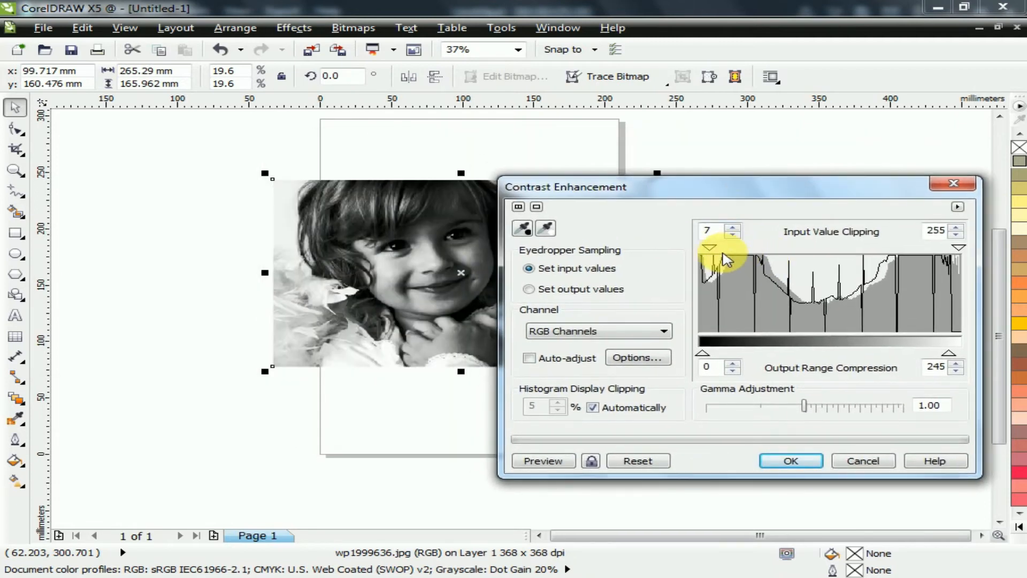
pyautogui.moveTo(711, 249); pyautogui.dragTo(717, 248)
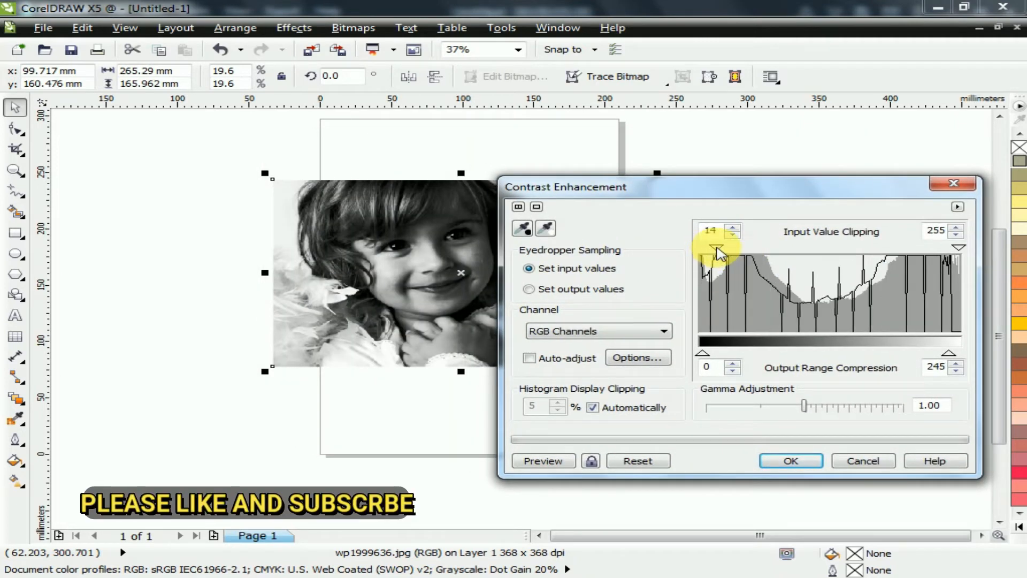
pyautogui.click(560, 466)
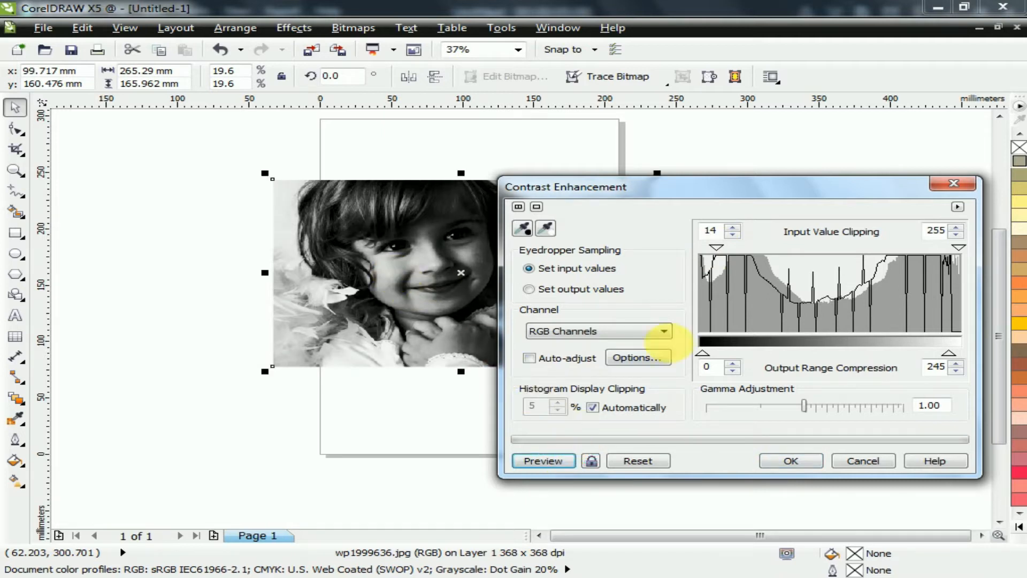
# Fine-tune the shadow input value clipping by four increments and apply the contrast enhancement to the photo
pyautogui.click(733, 234)
pyautogui.click(732, 234)
pyautogui.click(733, 234)
pyautogui.click(732, 234)
pyautogui.click(791, 461)
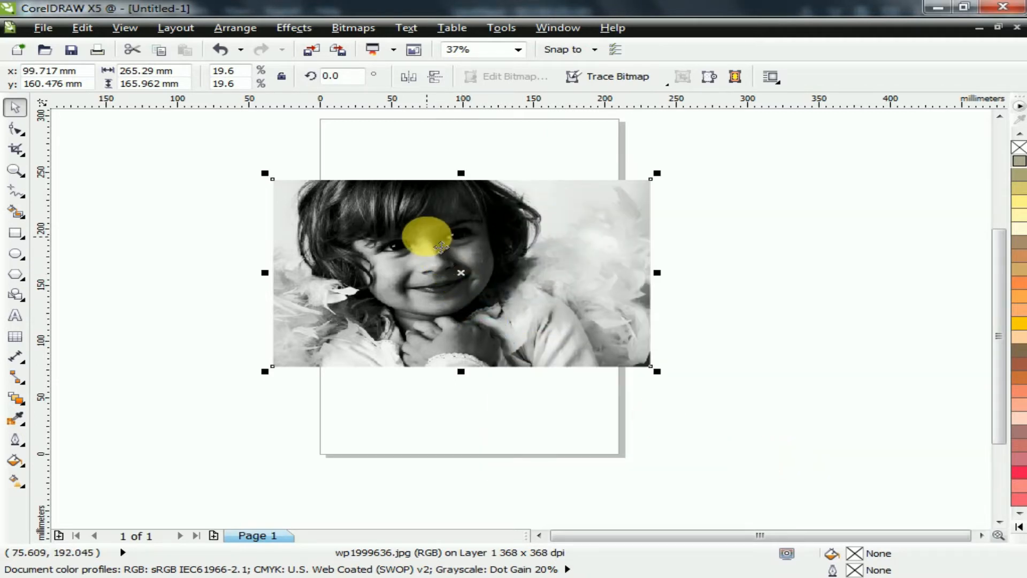
# Try a contrast of 10 in the Brightness/Contrast/Intensity adjustment and preview it on the photo
pyautogui.scroll(2, 437, 243)
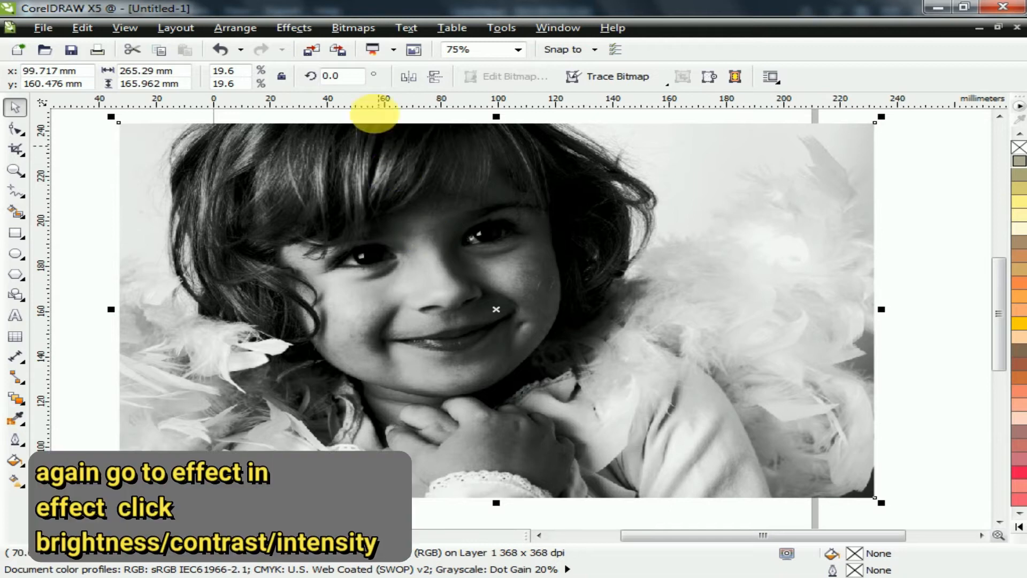
pyautogui.click(294, 28)
pyautogui.moveTo(317, 46)
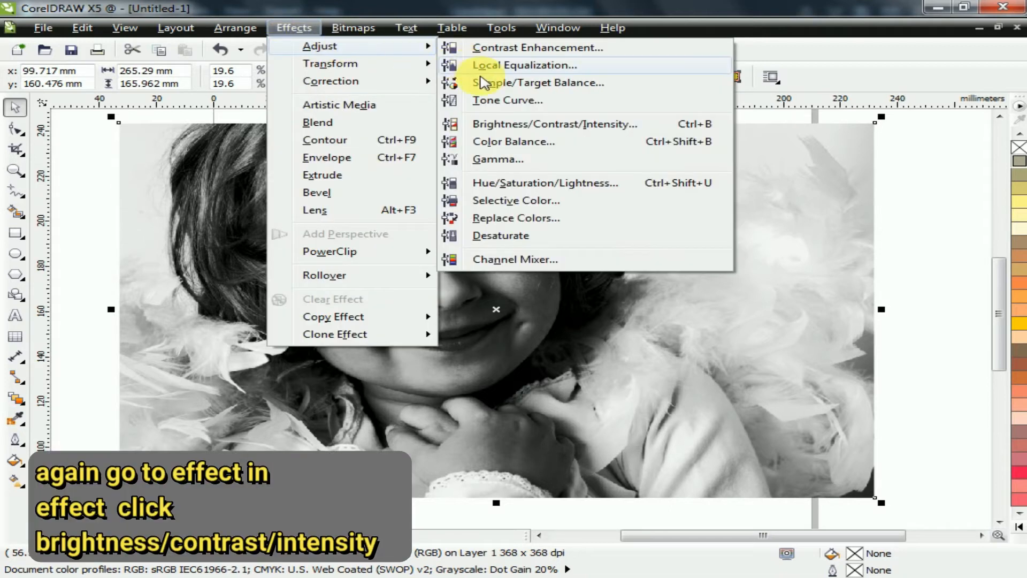
pyautogui.click(519, 126)
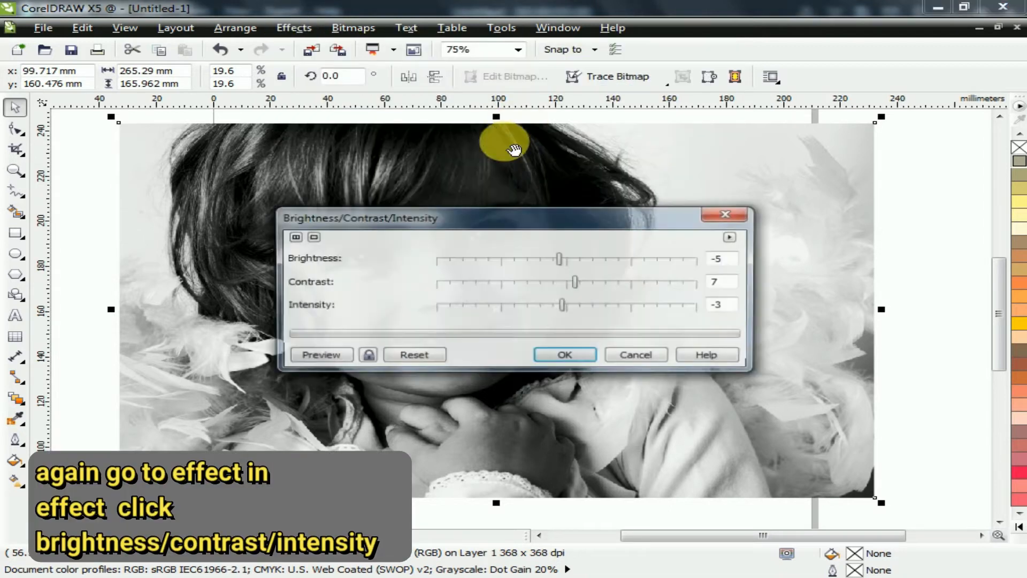
pyautogui.moveTo(493, 216); pyautogui.dragTo(660, 248)
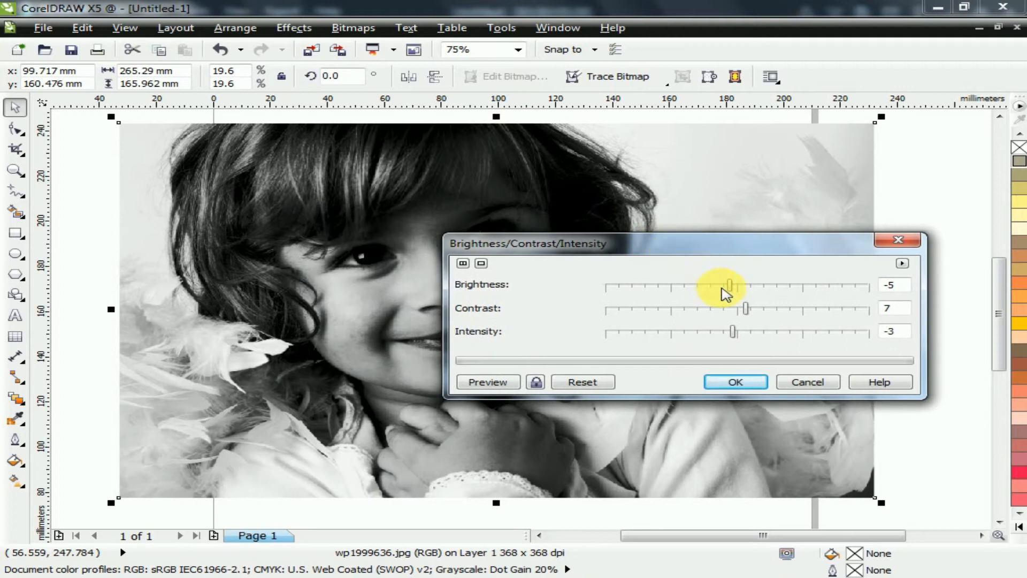
pyautogui.click(747, 313)
pyautogui.click(486, 382)
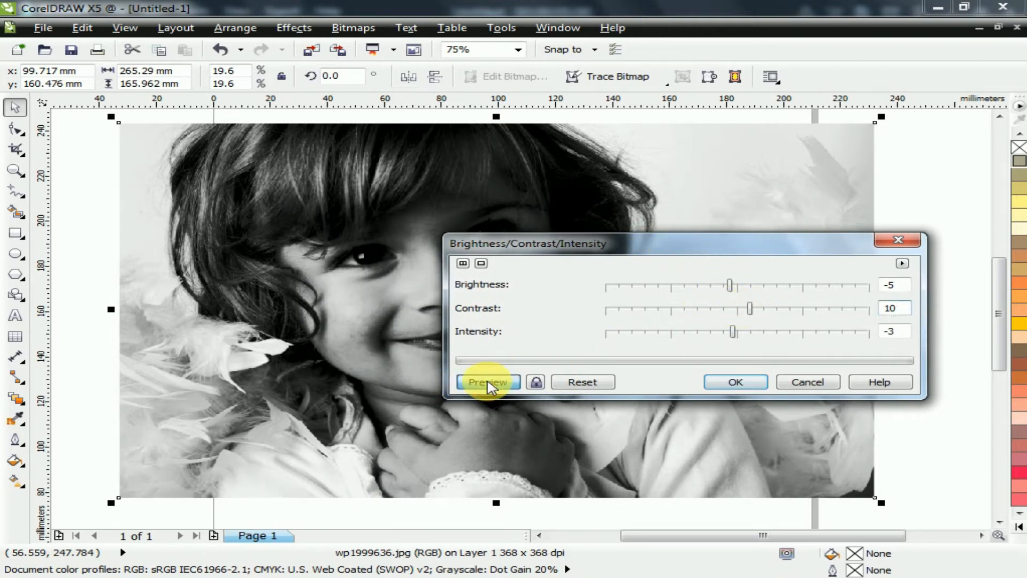
pyautogui.click(503, 390)
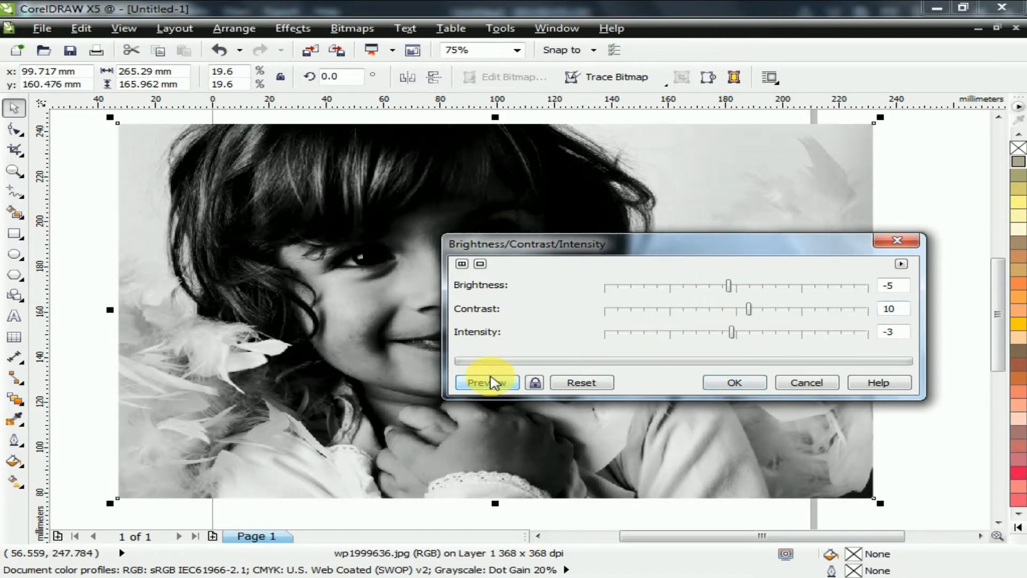
# Try an intensity of 12 and preview it on the photo
pyautogui.moveTo(732, 333); pyautogui.dragTo(751, 332)
pyautogui.click(498, 385)
pyautogui.click(490, 383)
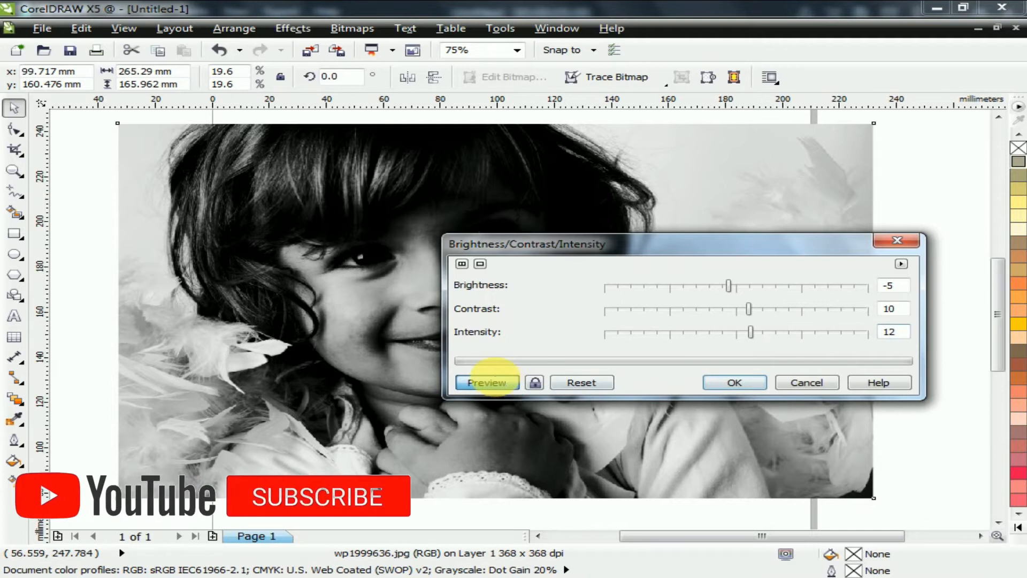
# Try a brightness of -13 and a brightness of 5, previewing each on the photo
pyautogui.moveTo(728, 286); pyautogui.dragTo(718, 286)
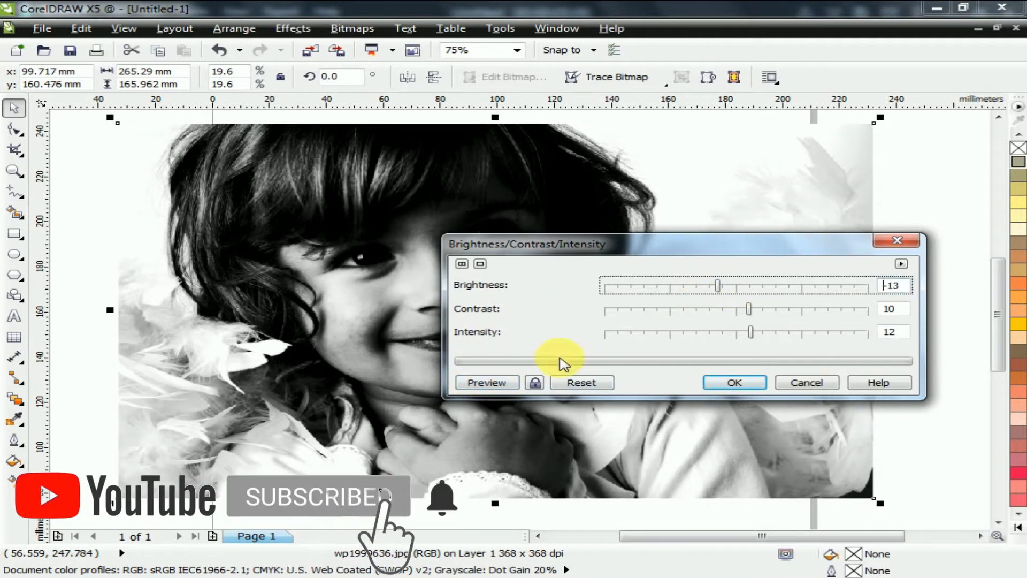
pyautogui.click(503, 390)
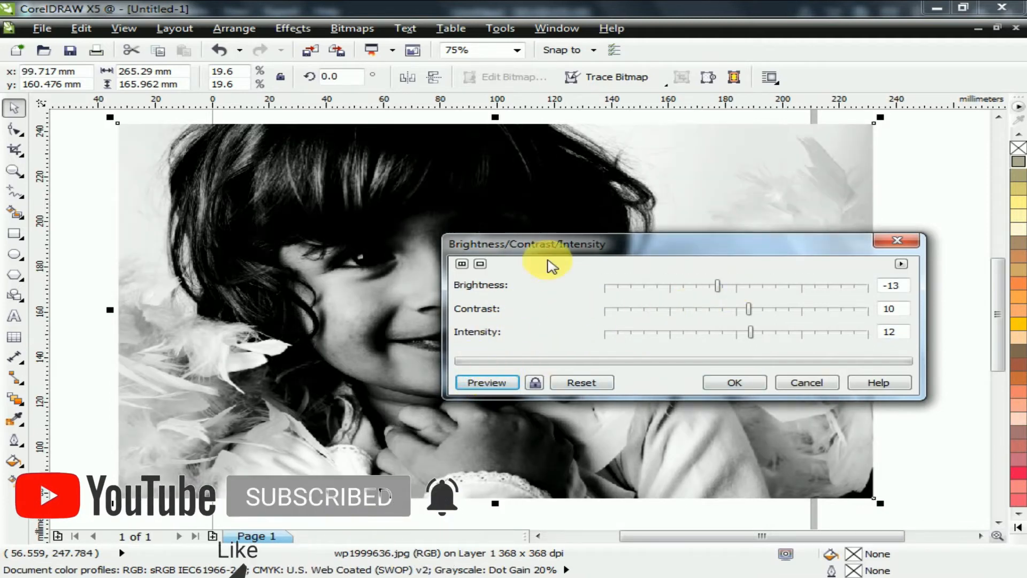
pyautogui.moveTo(718, 287); pyautogui.dragTo(742, 287)
pyautogui.click(498, 383)
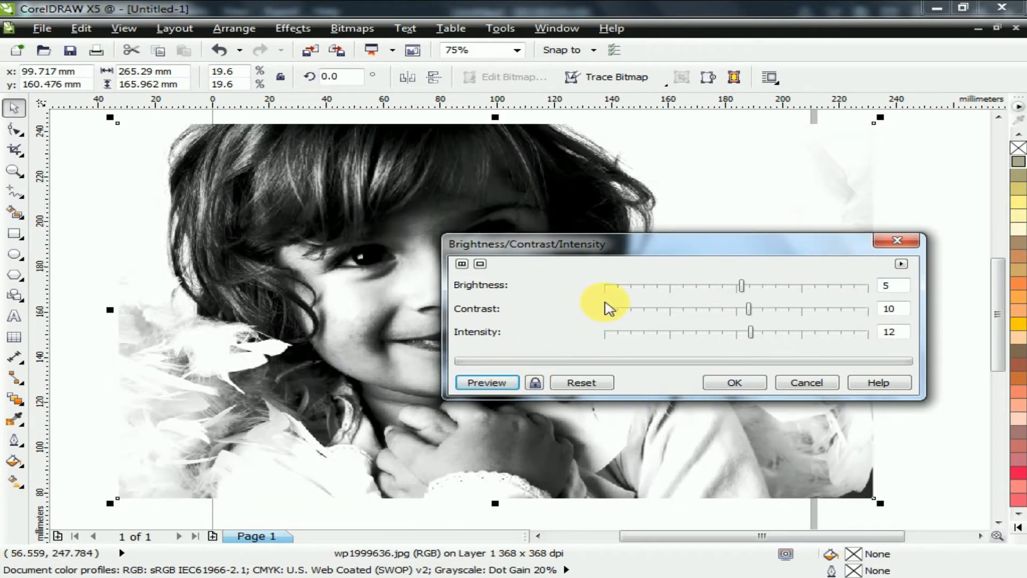
pyautogui.moveTo(660, 250); pyautogui.dragTo(825, 216)
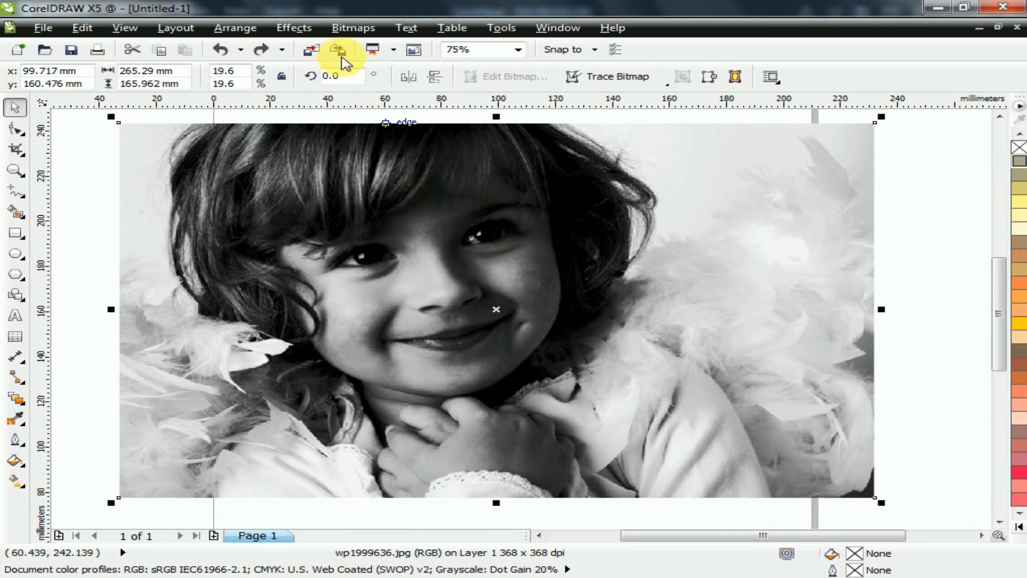
# Start the Wave Paper art stroke on the photo, set the brush pressure to 20 and preview it in Color mode
pyautogui.click(294, 27)
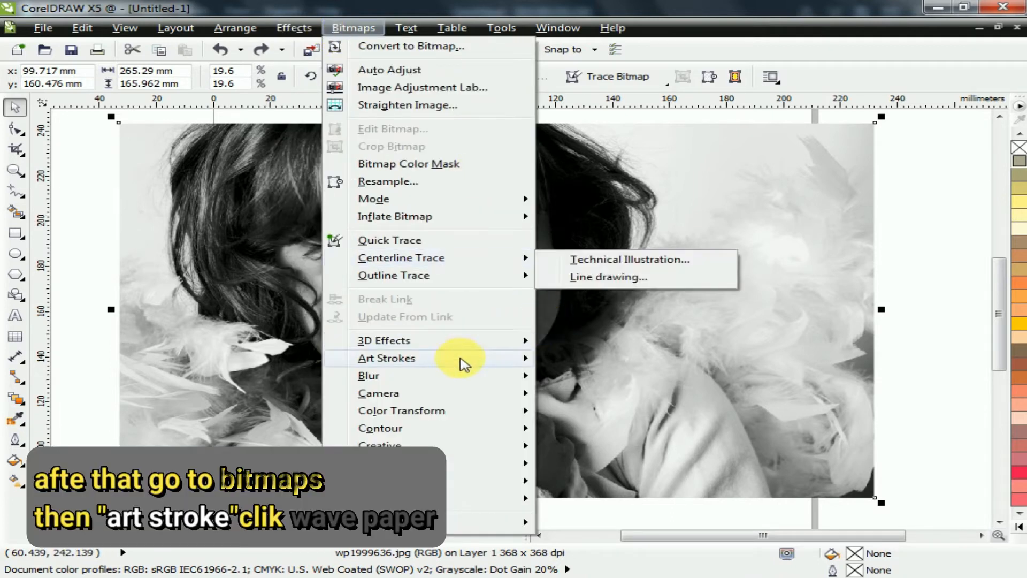
pyautogui.moveTo(530, 359)
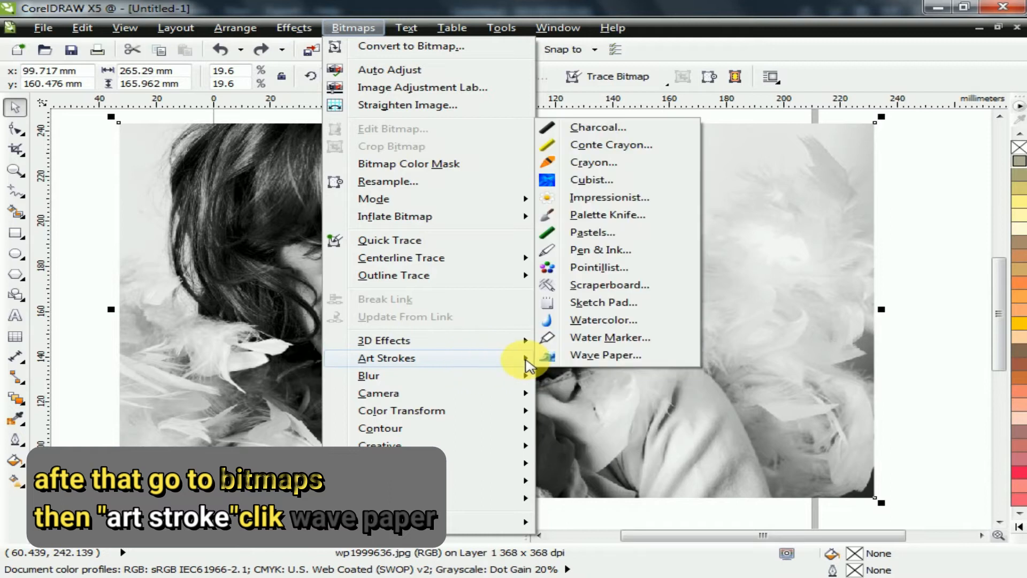
pyautogui.click(603, 355)
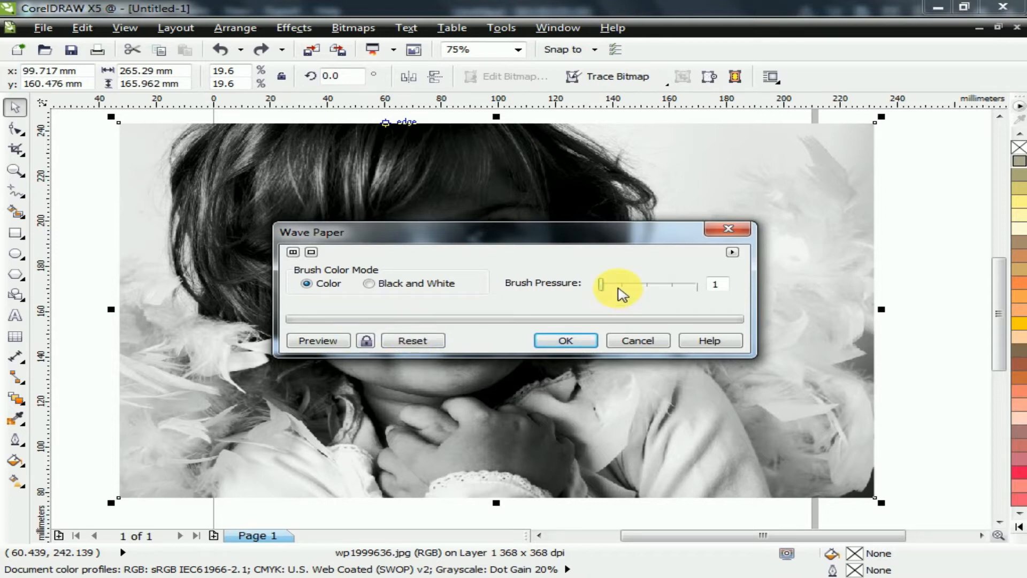
pyautogui.click(698, 286)
pyautogui.click(328, 340)
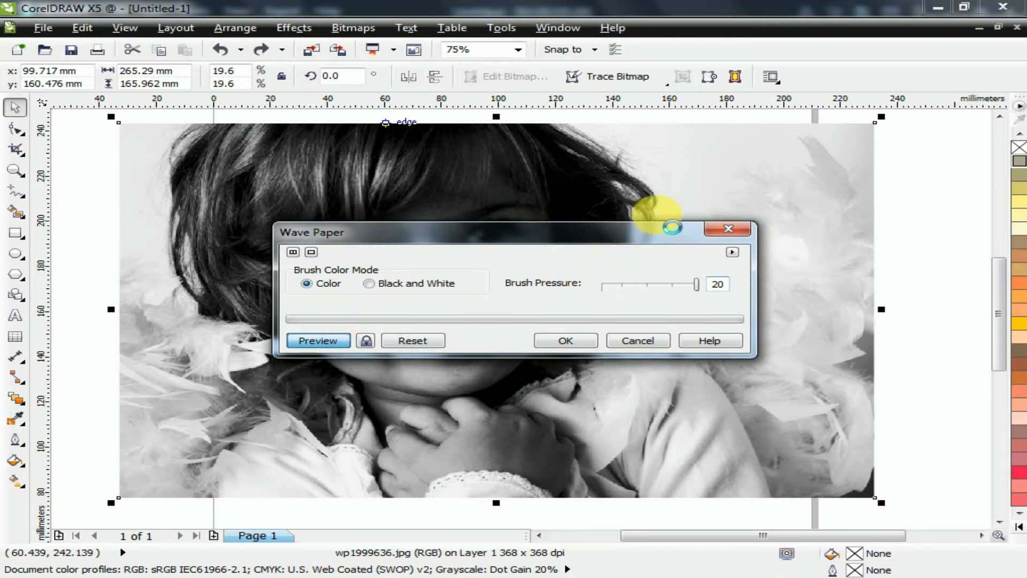
pyautogui.moveTo(610, 243); pyautogui.dragTo(545, 353)
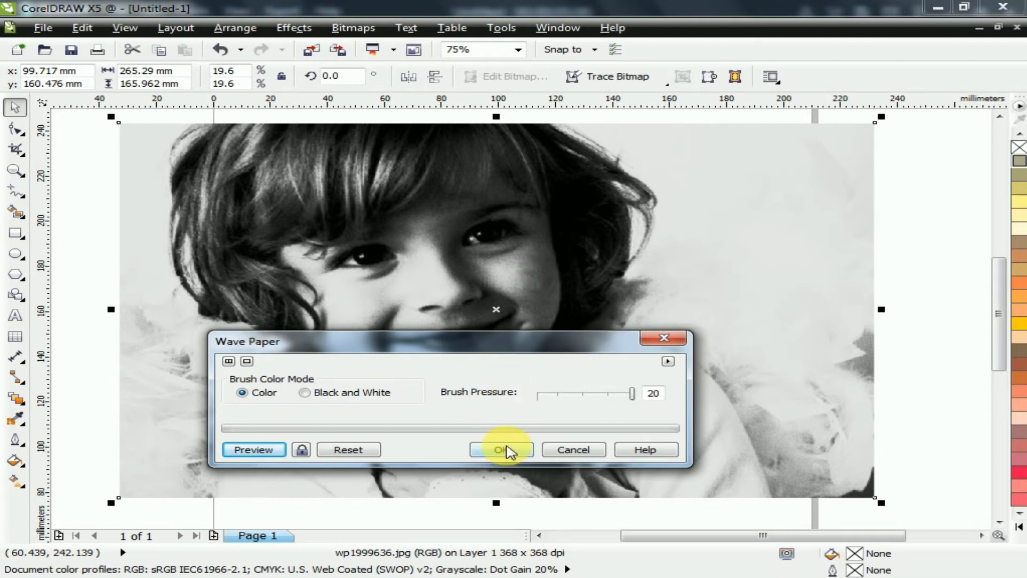
# Preview the Black and White brush mode, switch back to Color and apply the Wave Paper effect
pyautogui.click(348, 394)
pyautogui.click(248, 447)
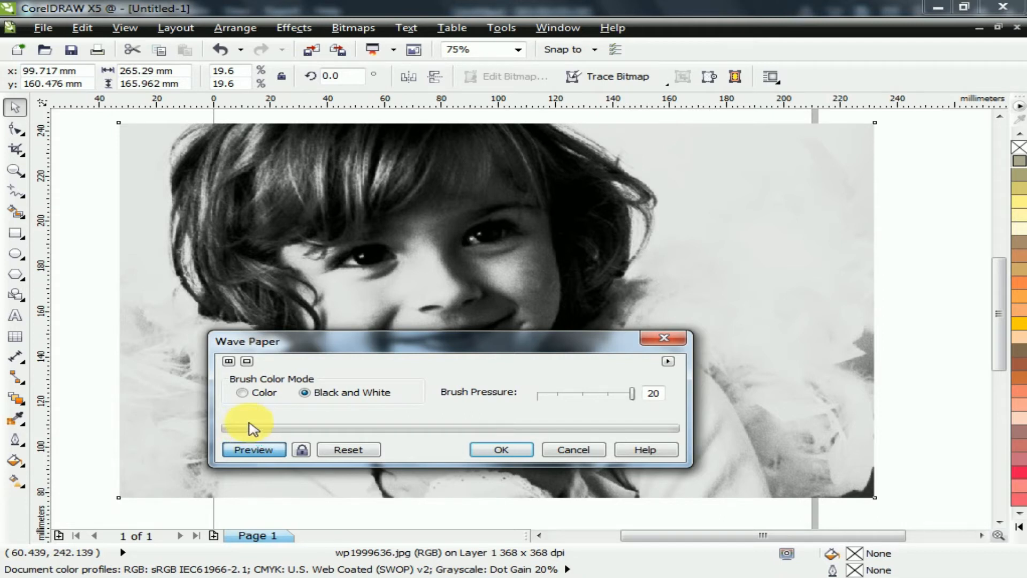
pyautogui.click(513, 449)
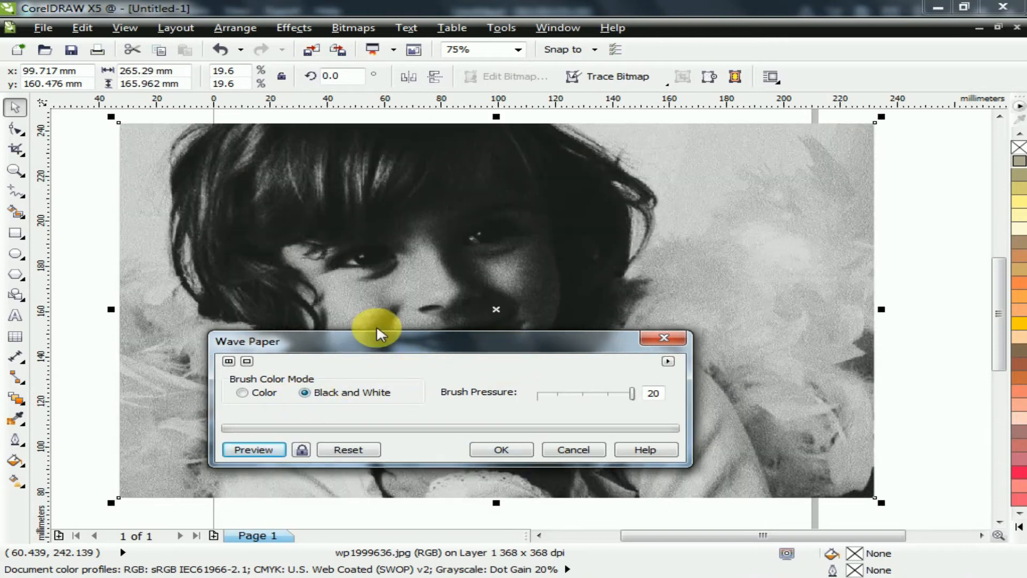
pyautogui.click(237, 395)
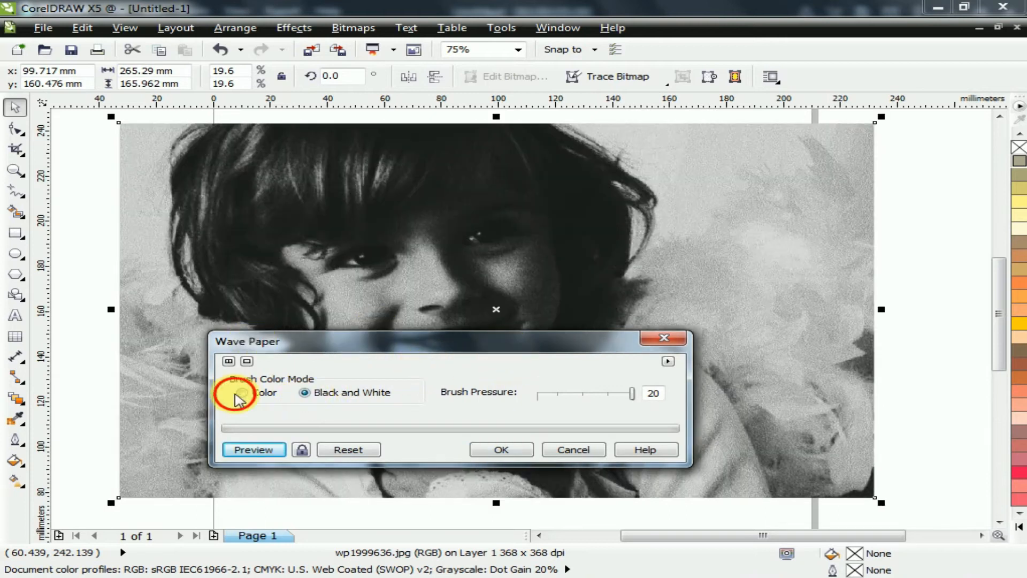
pyautogui.click(515, 450)
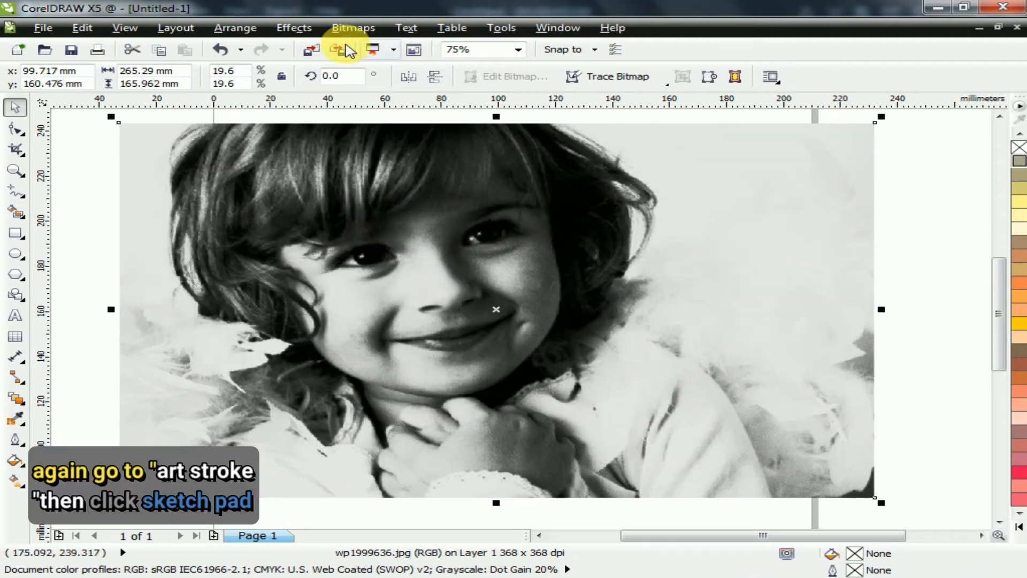
# Start the Sketch Pad art stroke and preview it with Graphite pencil, style 50, lead 100 and outline 0
pyautogui.click(353, 27)
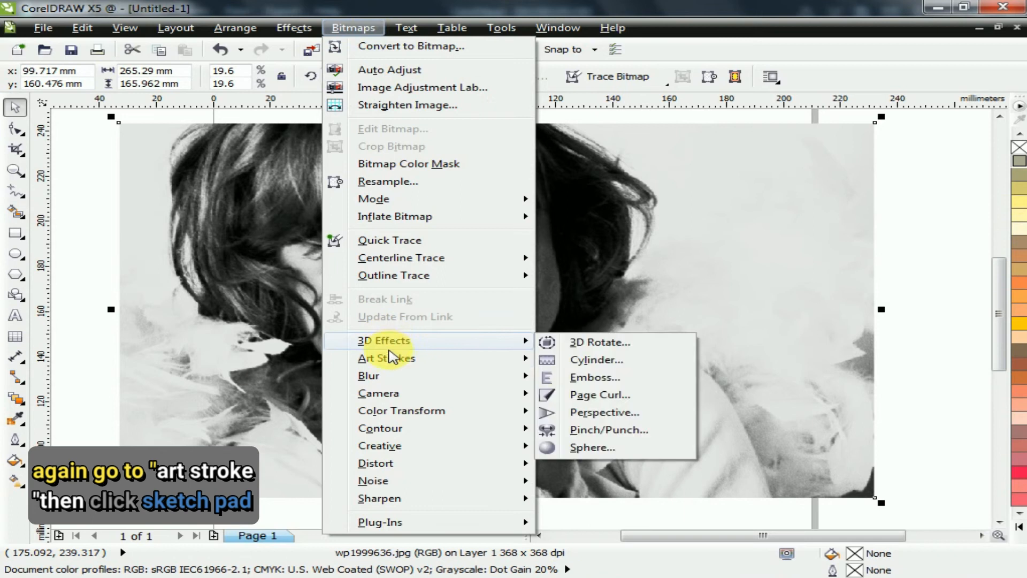
pyautogui.moveTo(394, 356)
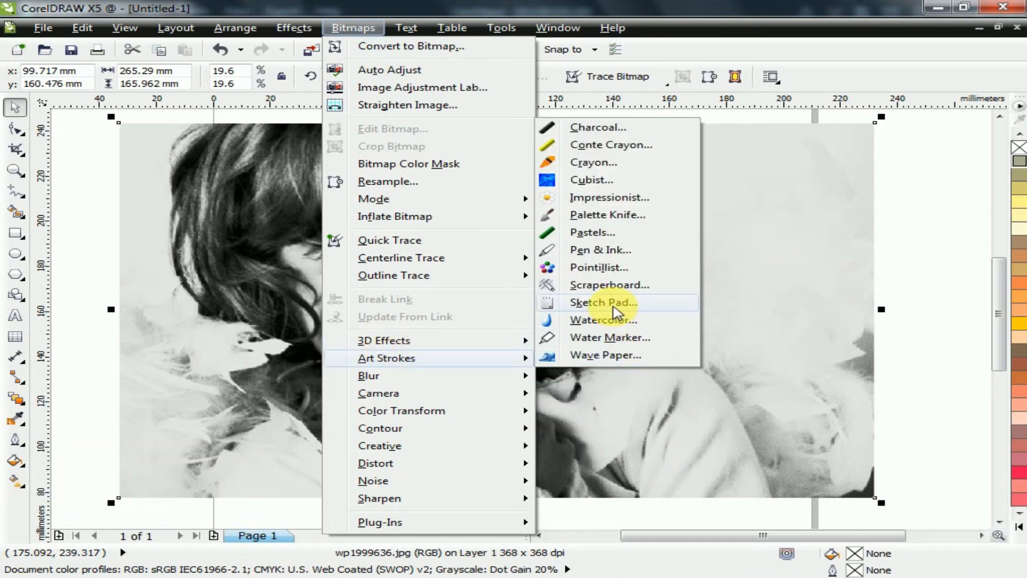
pyautogui.click(616, 303)
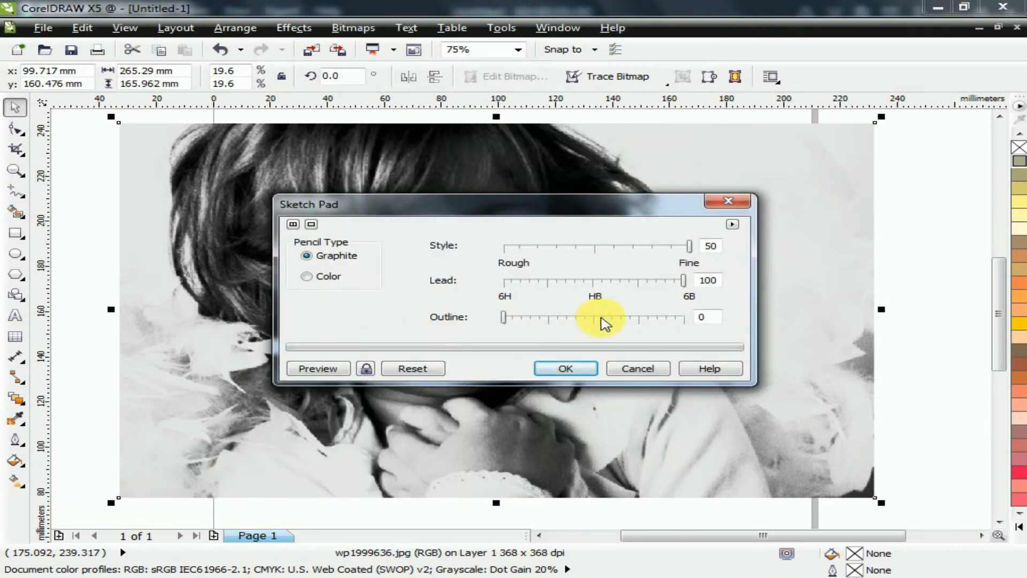
pyautogui.moveTo(489, 202)
pyautogui.mouseDown()
pyautogui.moveTo(792, 227)
pyautogui.moveTo(458, 179)
pyautogui.moveTo(439, 99)
pyautogui.mouseUp()
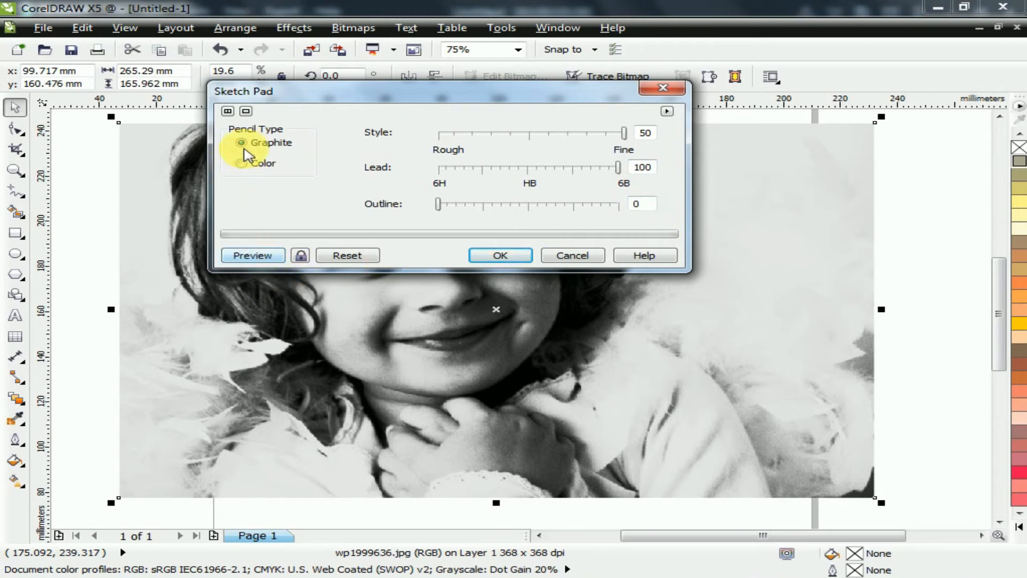
pyautogui.click(265, 256)
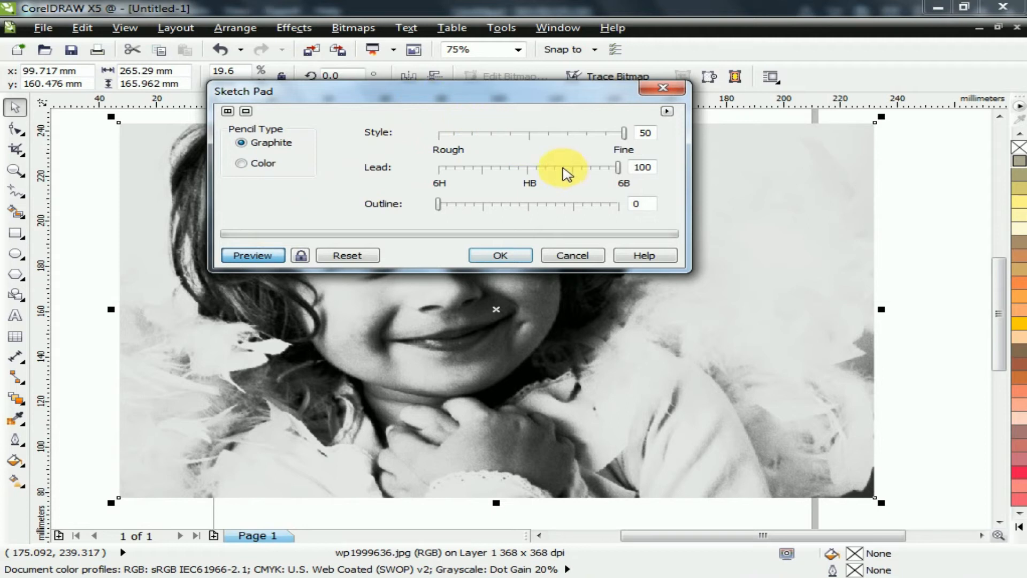
pyautogui.moveTo(560, 99)
pyautogui.mouseDown()
pyautogui.moveTo(683, 193)
pyautogui.moveTo(883, 289)
pyautogui.moveTo(727, 309)
pyautogui.mouseUp()
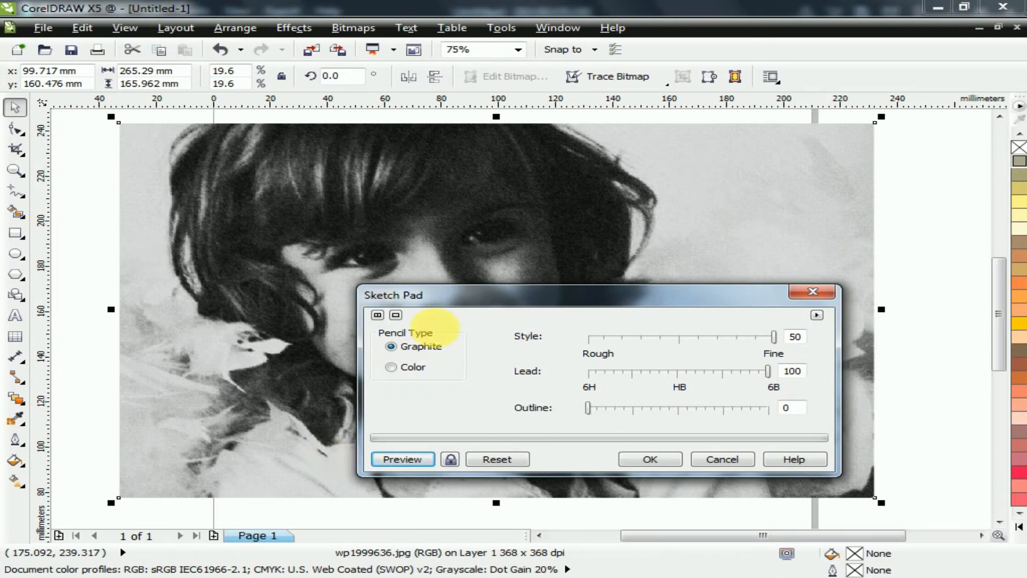
# Set the Sketch Pad outline to 9, make the style slightly rougher and apply the effect to the photo
pyautogui.moveTo(448, 295)
pyautogui.mouseDown()
pyautogui.moveTo(644, 406)
pyautogui.moveTo(361, 338)
pyautogui.moveTo(316, 339)
pyautogui.moveTo(285, 368)
pyautogui.mouseUp()
pyautogui.click(448, 473)
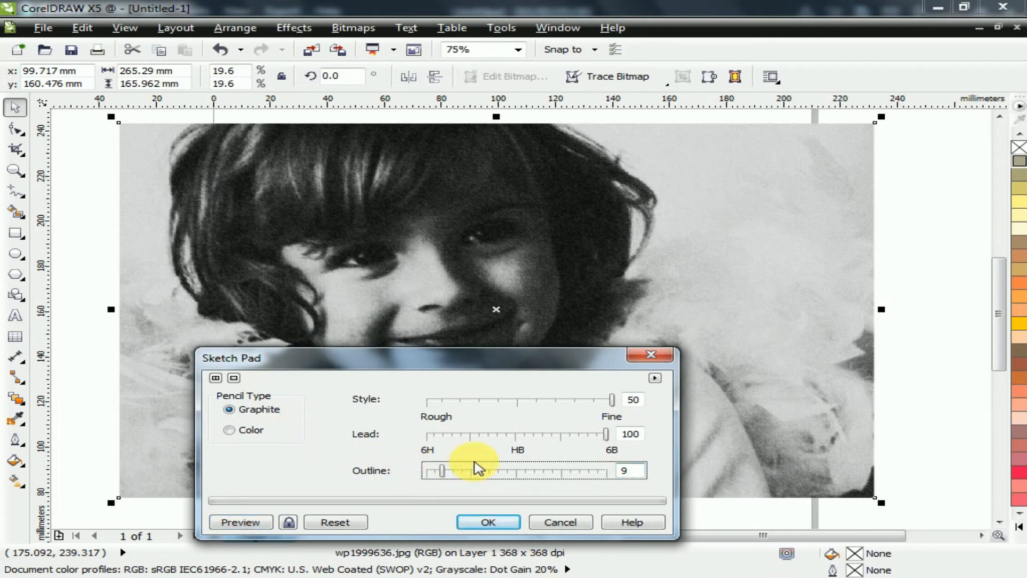
pyautogui.moveTo(613, 401); pyautogui.dragTo(602, 401)
pyautogui.click(480, 524)
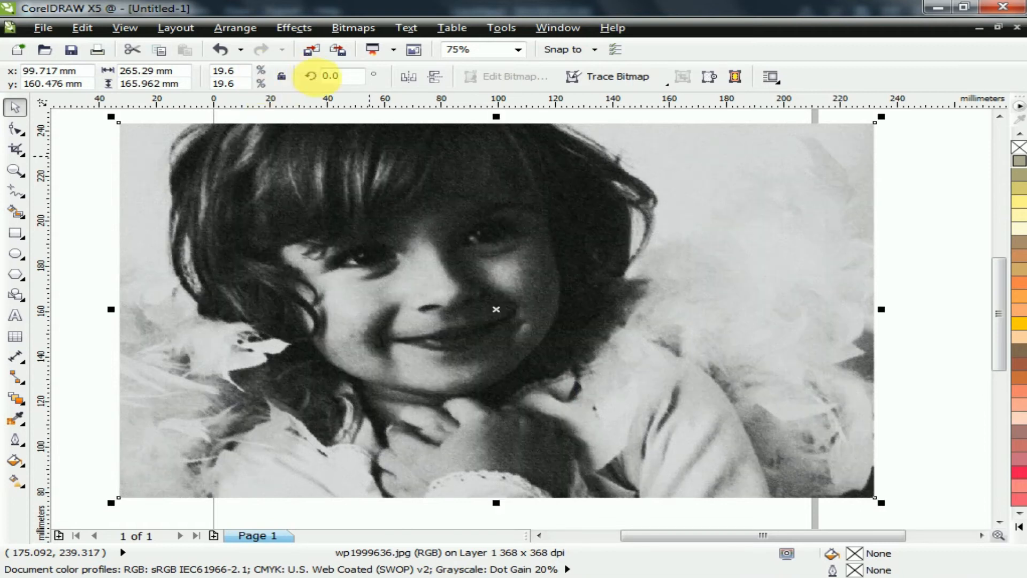
# Apply the Sharpen effect to the photo with a raised edge level and a threshold of 254, previewing it first
pyautogui.click(351, 29)
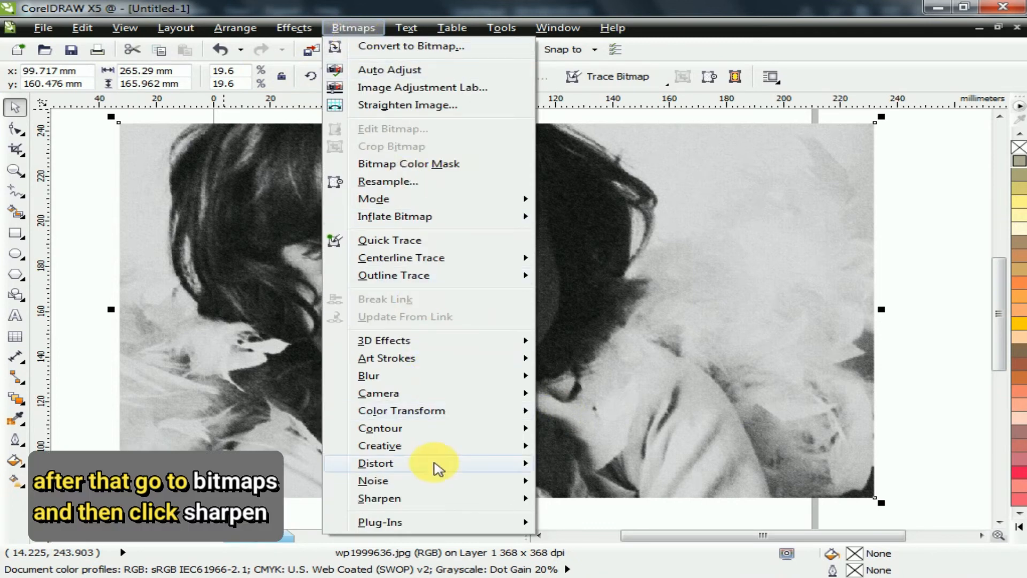
pyautogui.moveTo(437, 486)
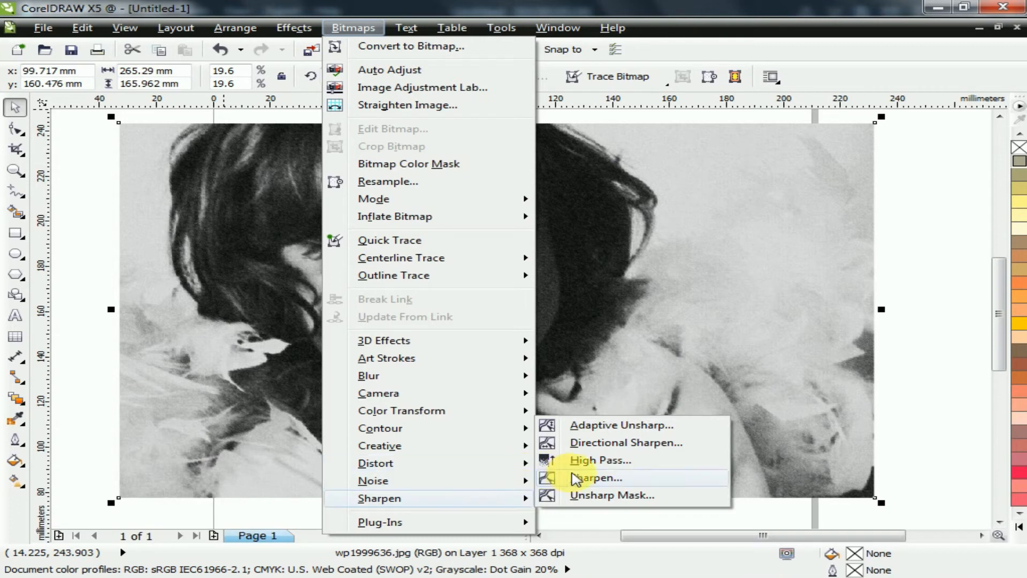
pyautogui.click(576, 478)
pyautogui.click(317, 344)
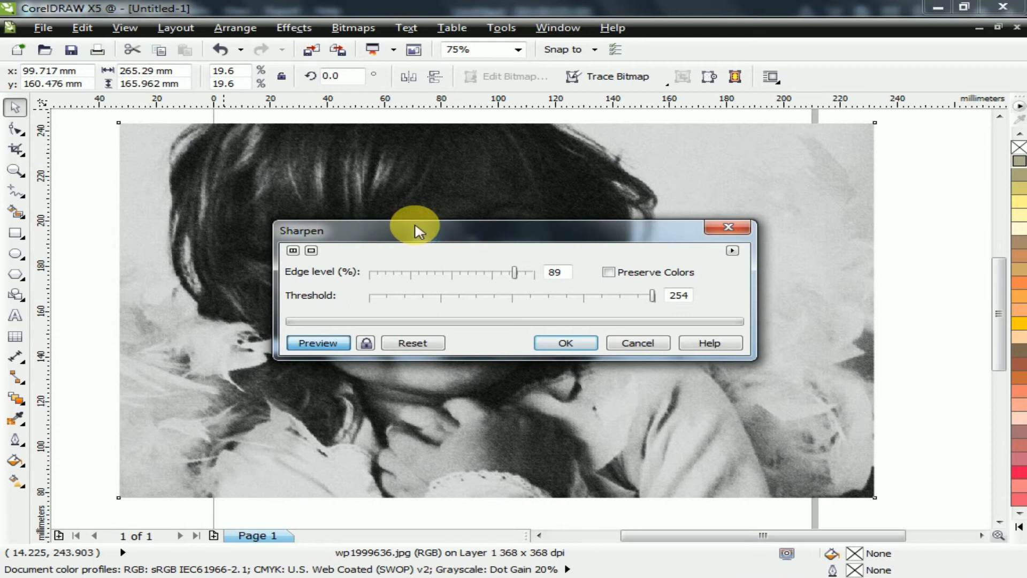
pyautogui.moveTo(409, 230); pyautogui.dragTo(557, 380)
pyautogui.moveTo(663, 421); pyautogui.dragTo(690, 427)
pyautogui.click(715, 486)
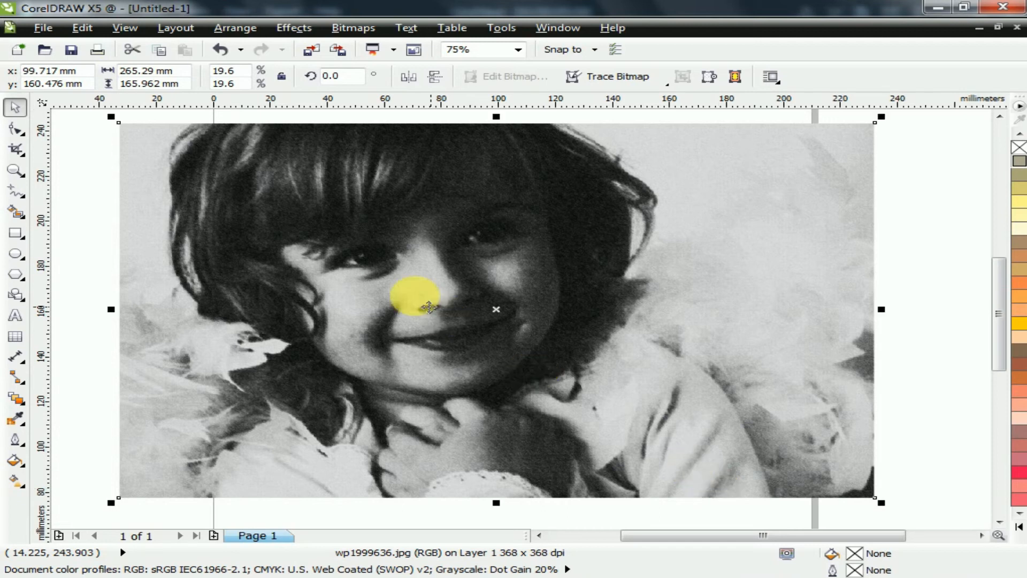
# Apply an Unsharp Mask to the photo with a percentage above 100, radius 14 and threshold 255
pyautogui.click(339, 30)
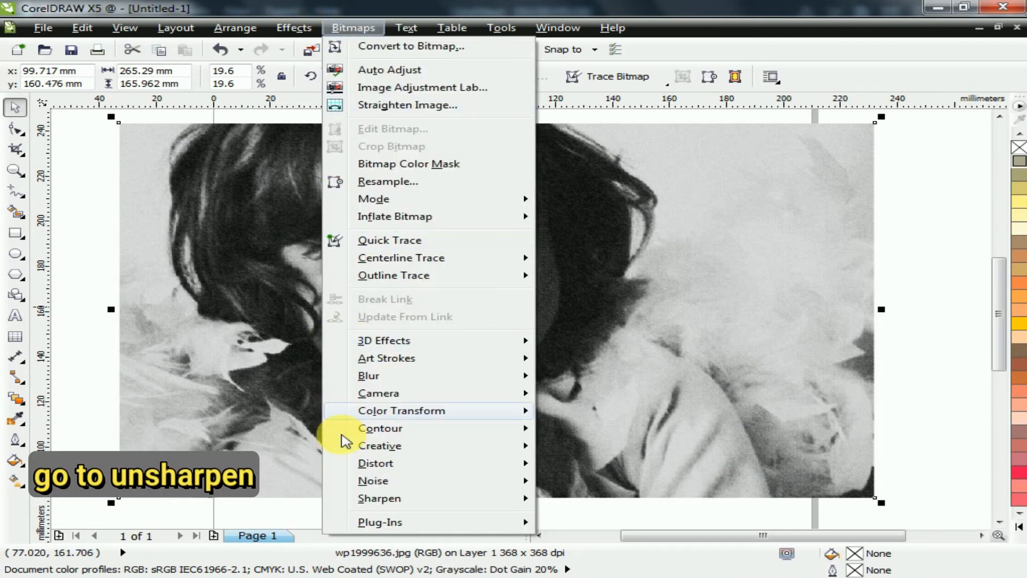
pyautogui.moveTo(381, 498)
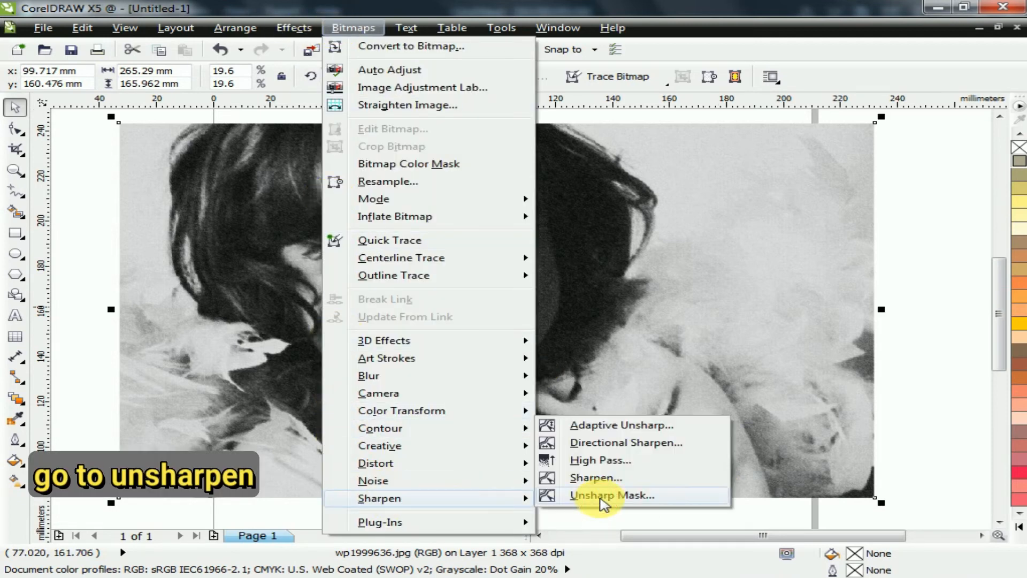
pyautogui.click(603, 495)
pyautogui.click(332, 344)
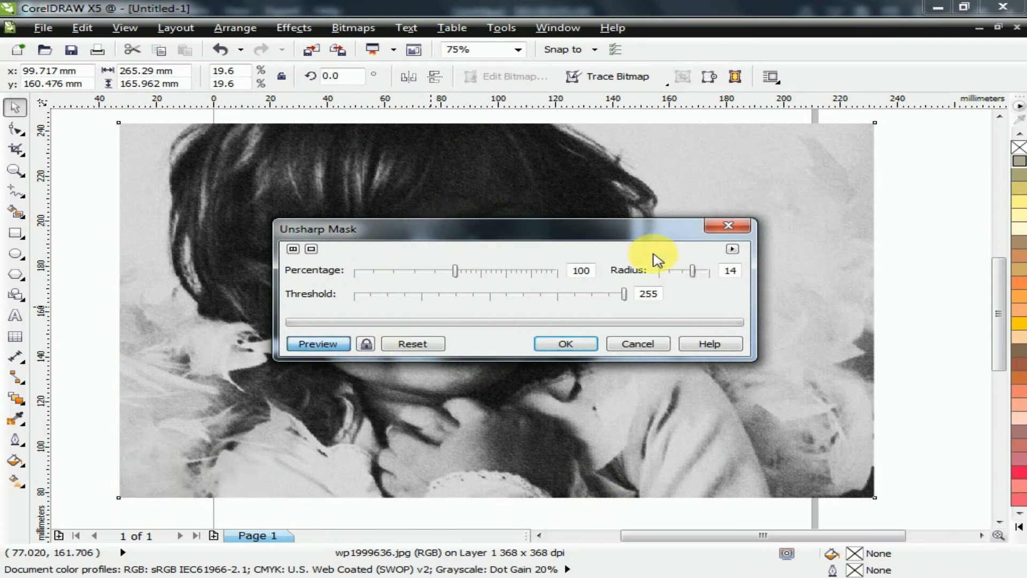
pyautogui.click(569, 344)
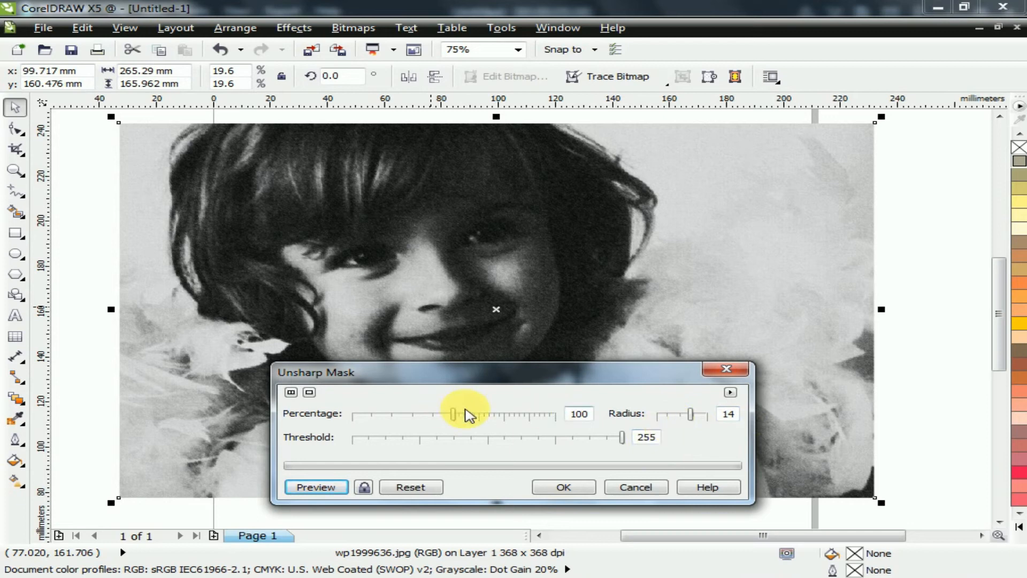
pyautogui.moveTo(474, 421); pyautogui.dragTo(553, 417)
pyautogui.click(567, 485)
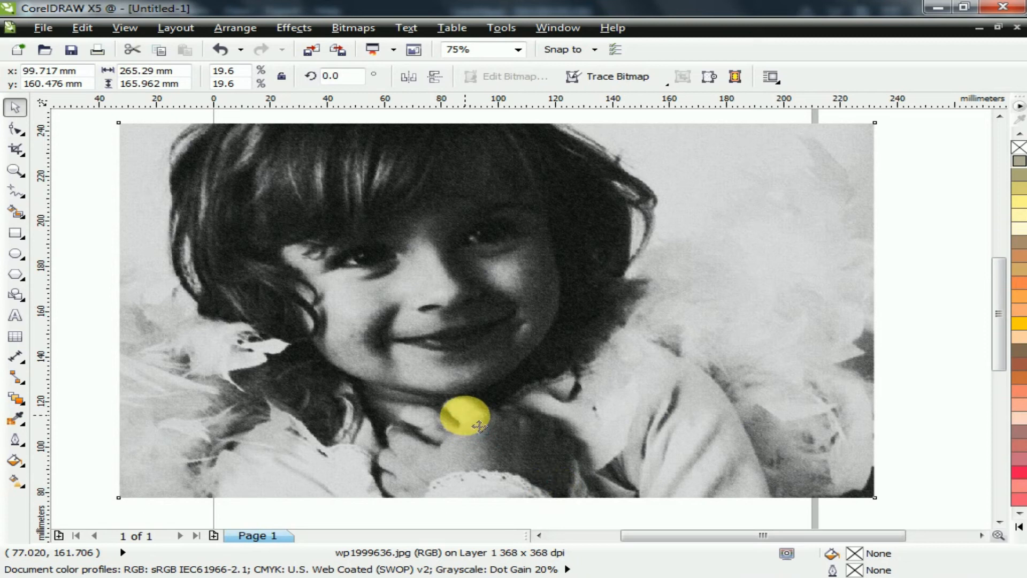
# Start the Wind distortion on the photo at strength 35, set the opacity to 100 and preview it
pyautogui.click(334, 29)
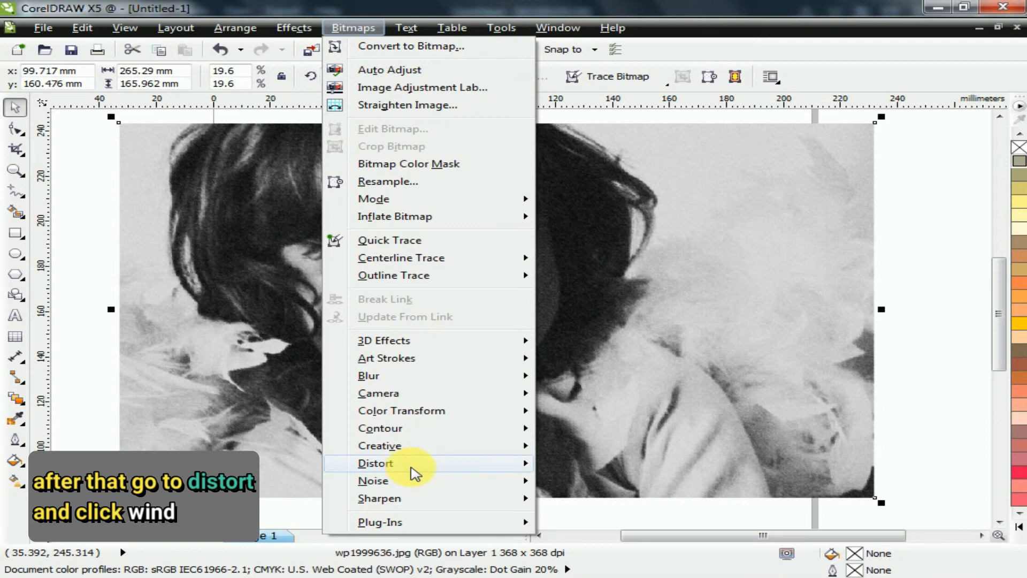
pyautogui.moveTo(418, 473)
pyautogui.click(569, 460)
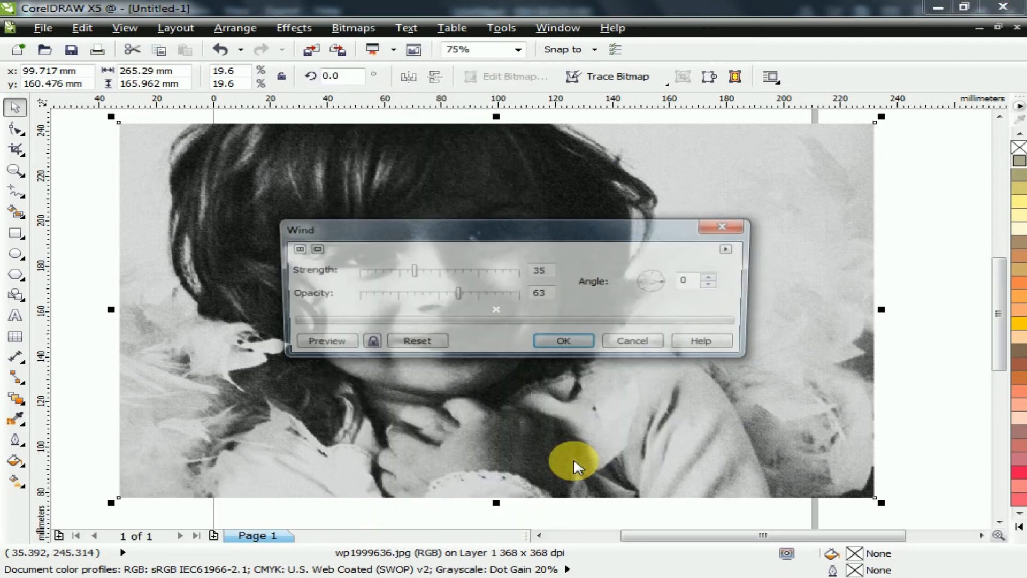
pyautogui.moveTo(413, 244); pyautogui.dragTo(543, 336)
pyautogui.click(449, 447)
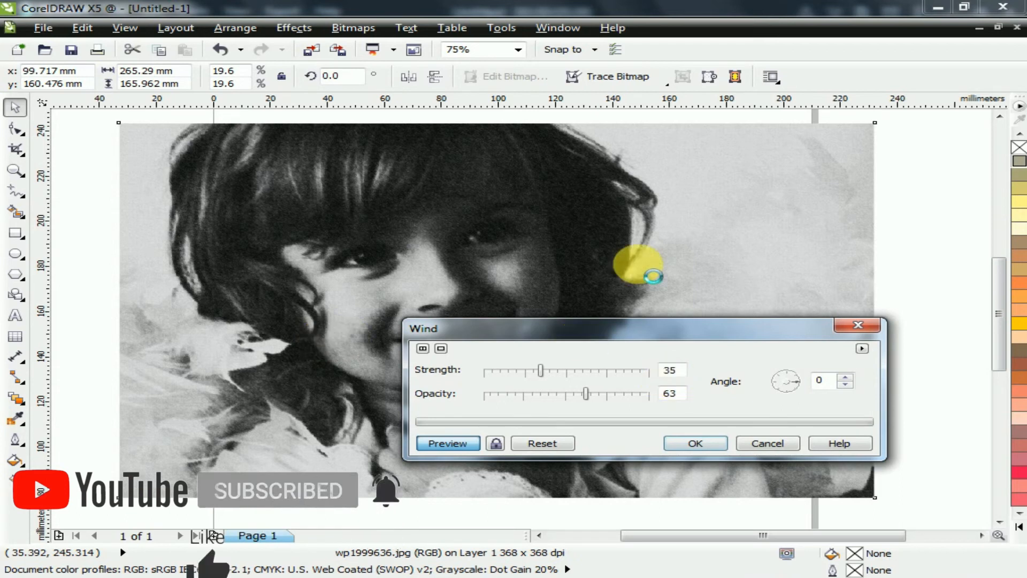
pyautogui.click(618, 396)
pyautogui.moveTo(618, 396); pyautogui.dragTo(650, 396)
pyautogui.click(455, 443)
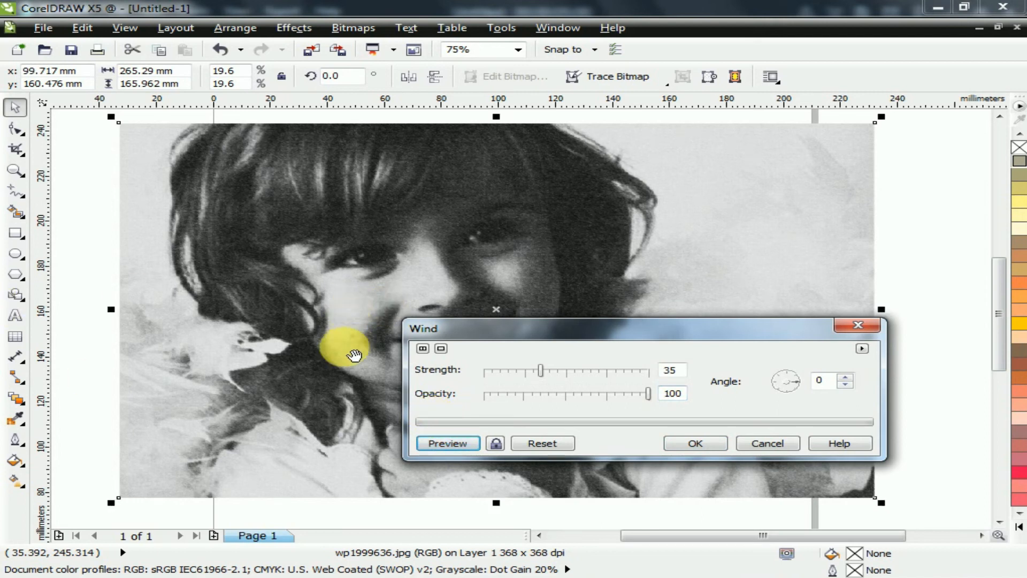
# Preview the Wind effect at strength 97, set strength to 87 and angle to 209, and apply it
pyautogui.moveTo(469, 336); pyautogui.dragTo(235, 398)
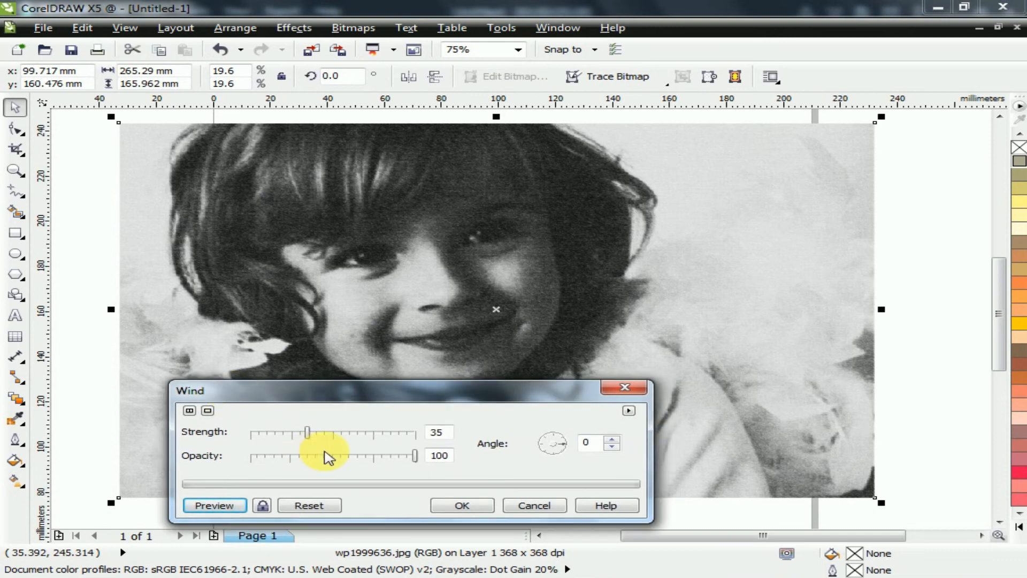
pyautogui.click(412, 433)
pyautogui.click(204, 506)
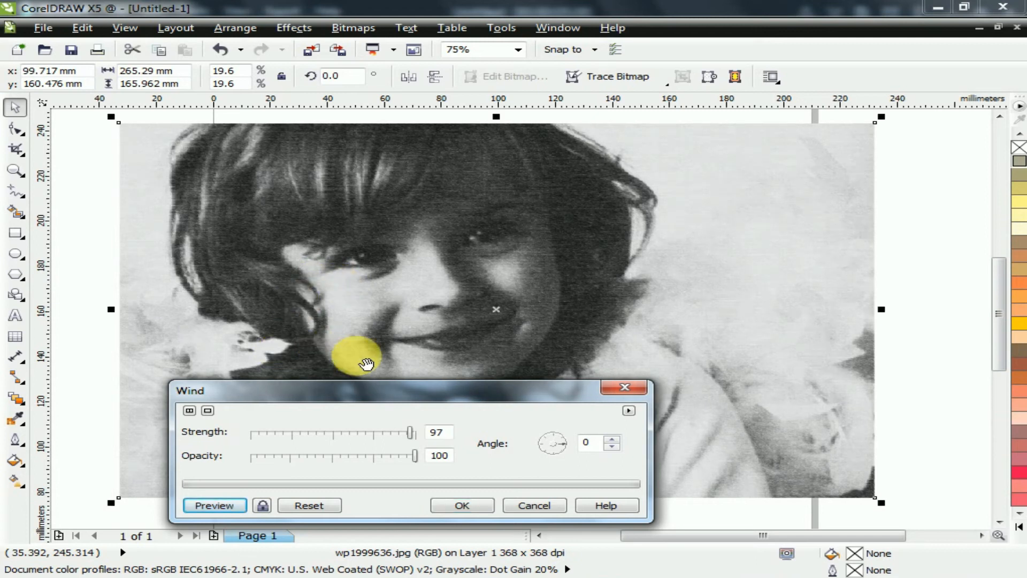
pyautogui.moveTo(410, 433); pyautogui.dragTo(394, 434)
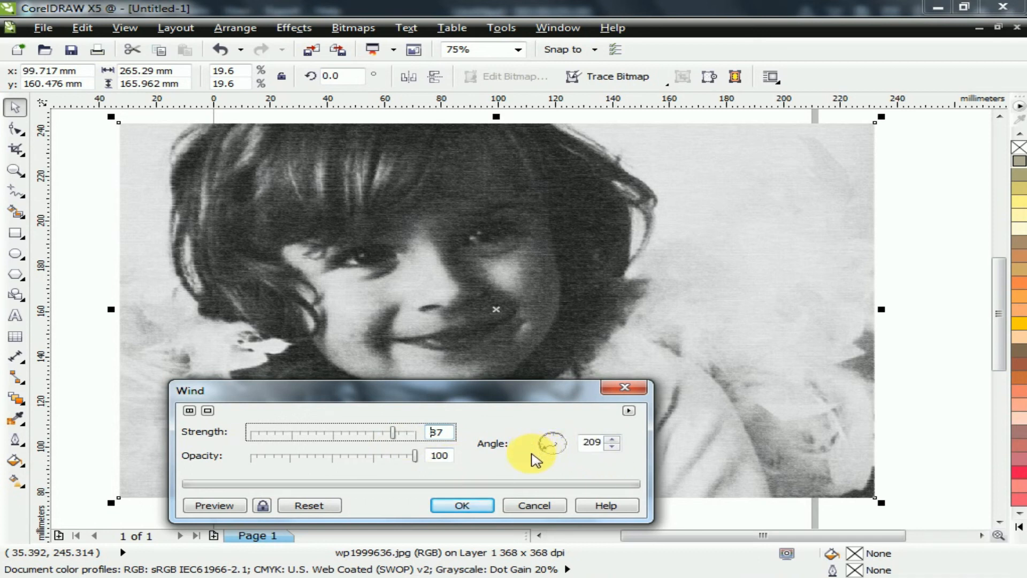
pyautogui.click(470, 504)
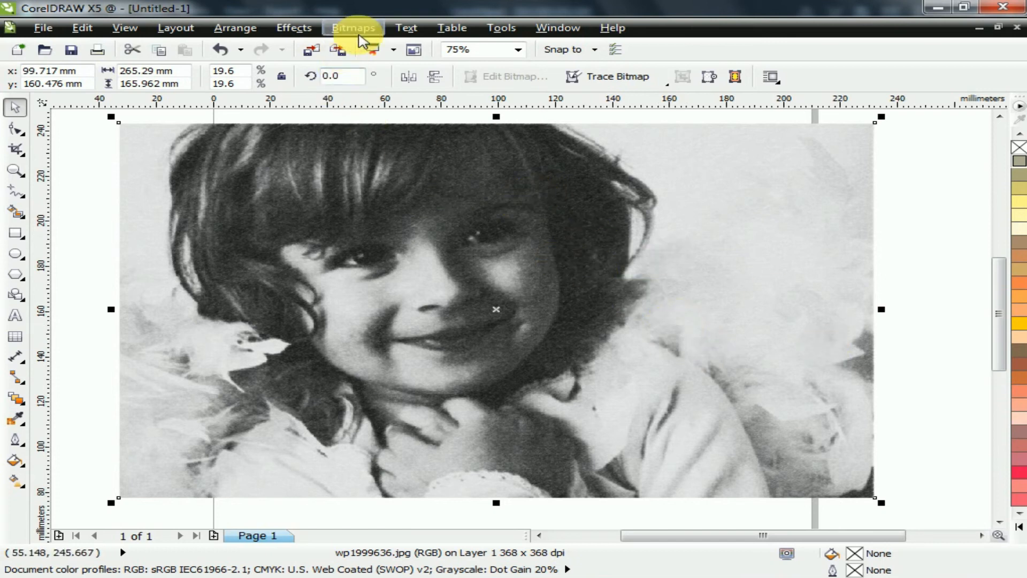
# Start the Smoked Glass creative effect with white colour, tint 5 and blurring 90, and preview it on the photo
pyautogui.click(355, 29)
pyautogui.moveTo(434, 443)
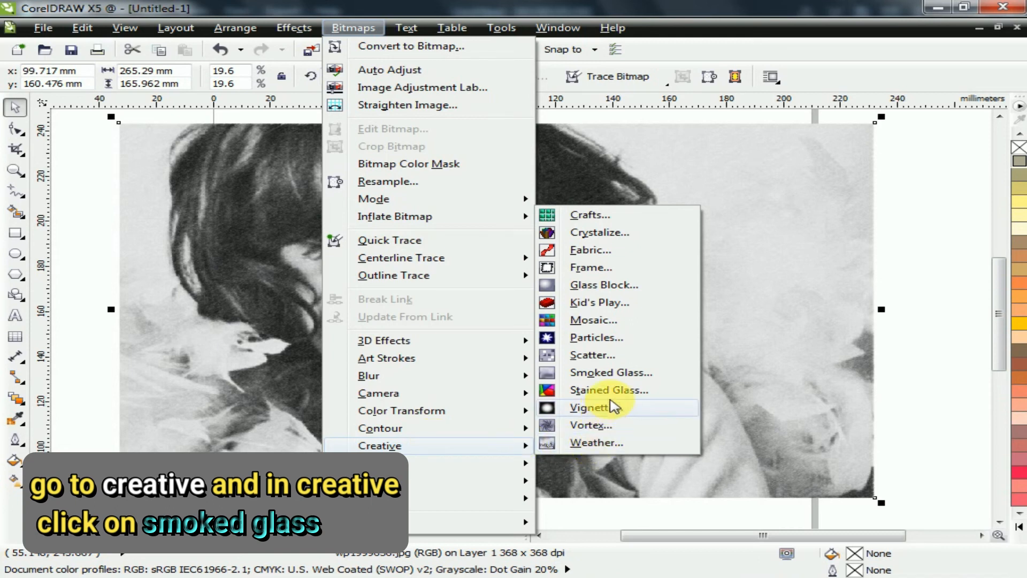
pyautogui.click(625, 374)
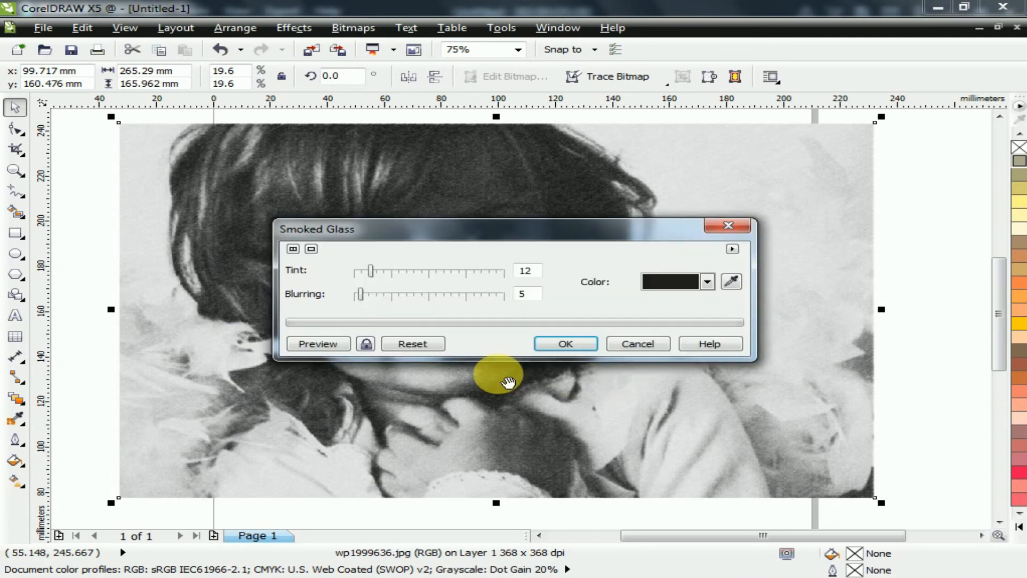
pyautogui.moveTo(488, 236); pyautogui.dragTo(498, 401)
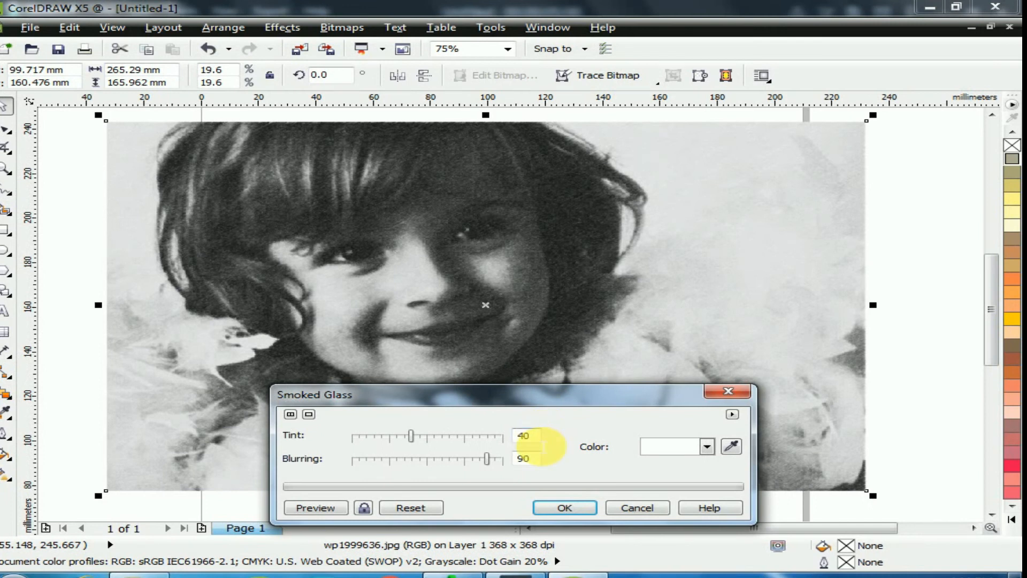
pyautogui.click(530, 438)
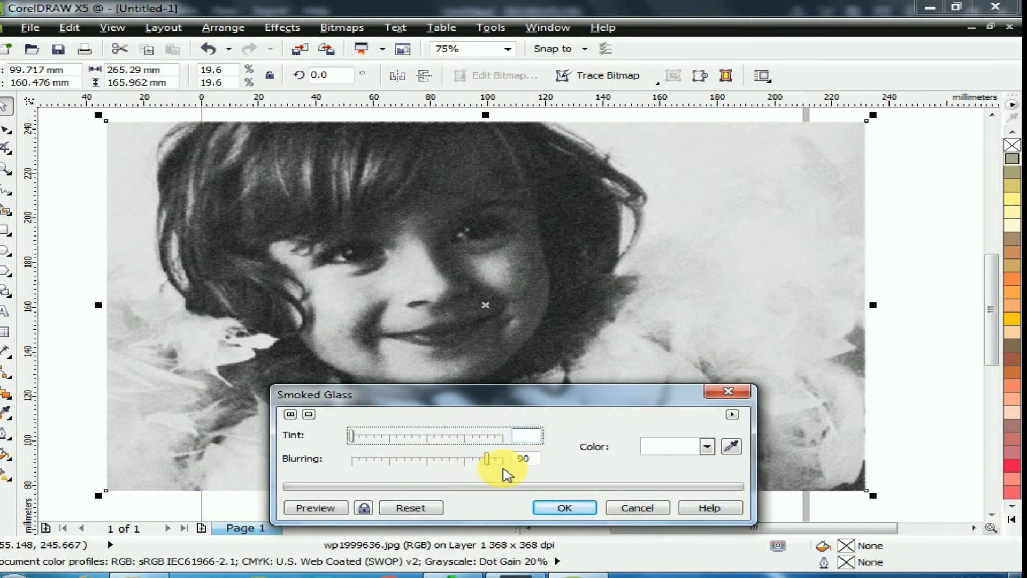
pyautogui.press('Tab')
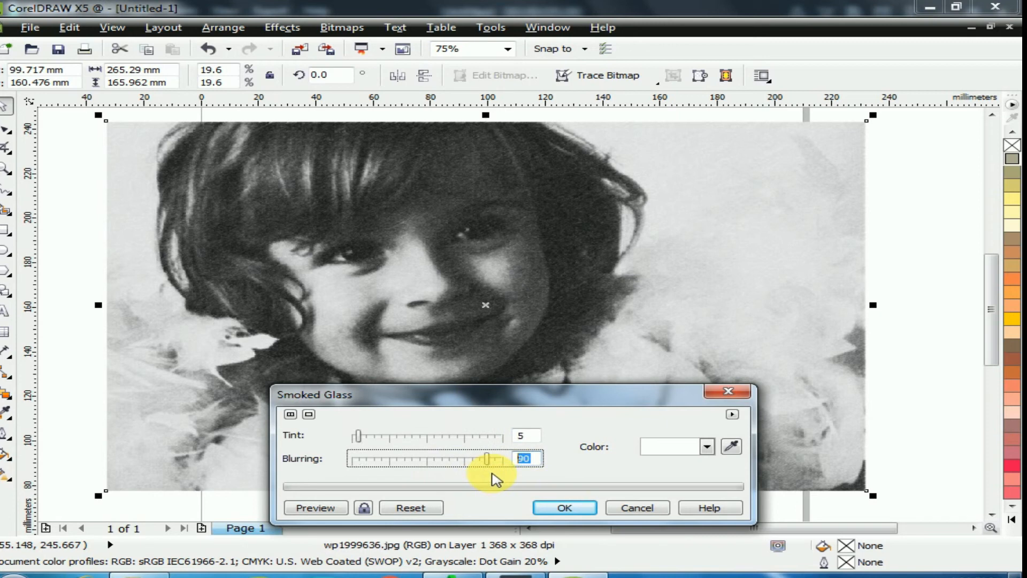
pyautogui.click(323, 509)
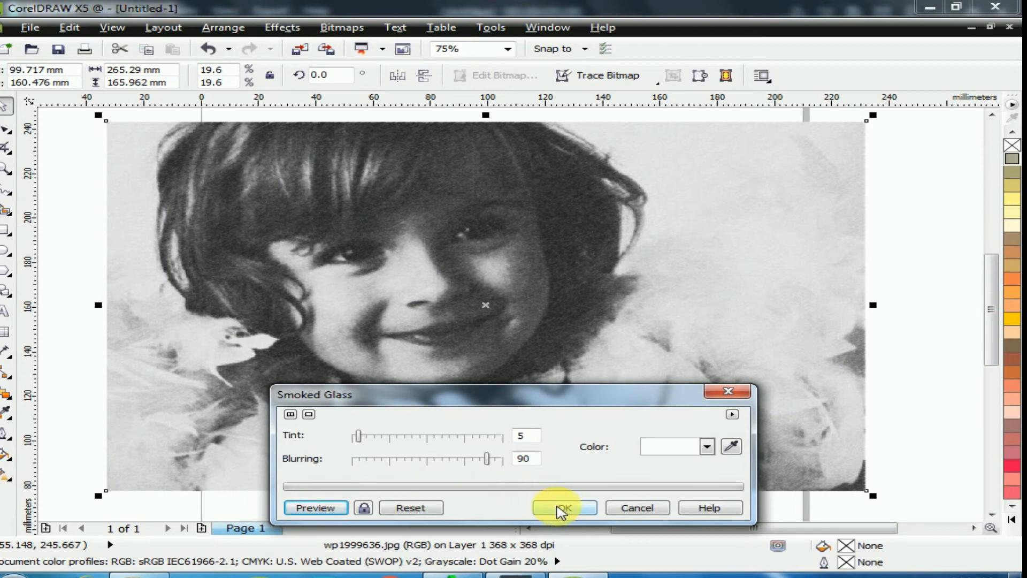
# Set the Smoked Glass blurring to 63, preview the result and apply the effect
pyautogui.moveTo(478, 461); pyautogui.dragTo(447, 459)
pyautogui.click(316, 508)
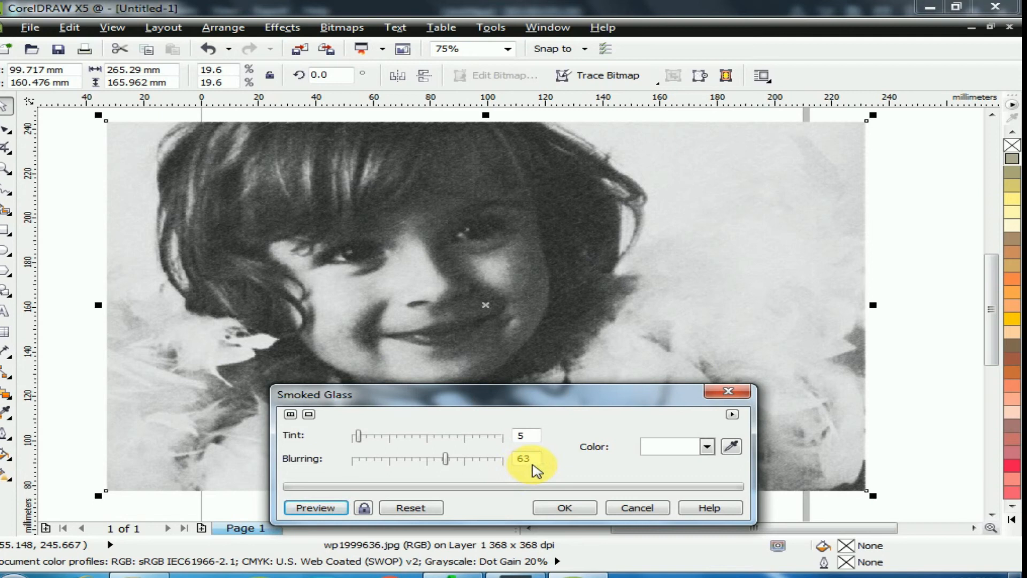
pyautogui.click(570, 508)
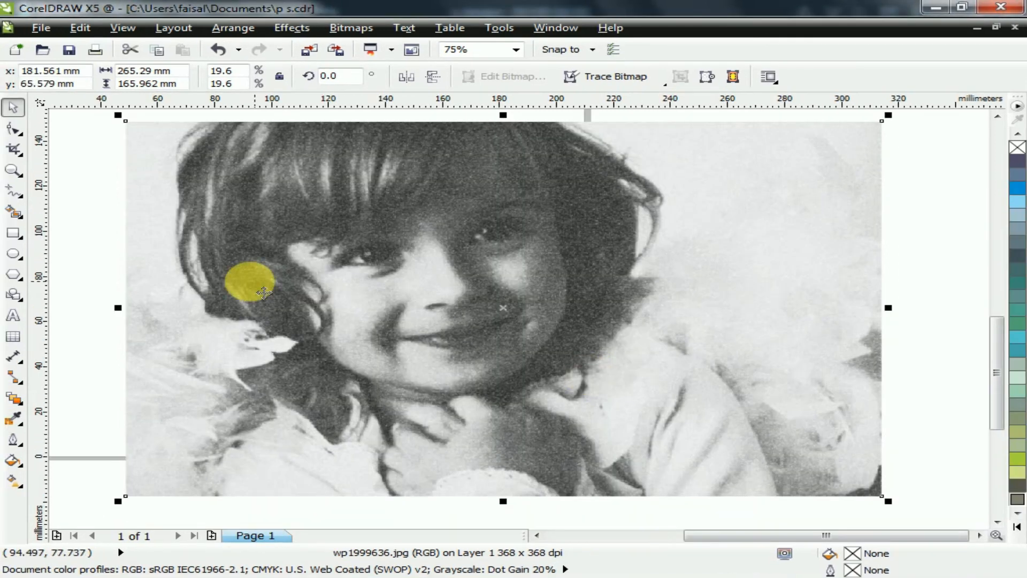
# Convert the photo's colour mode to CMYK Color (32-bit)
pyautogui.click(298, 28)
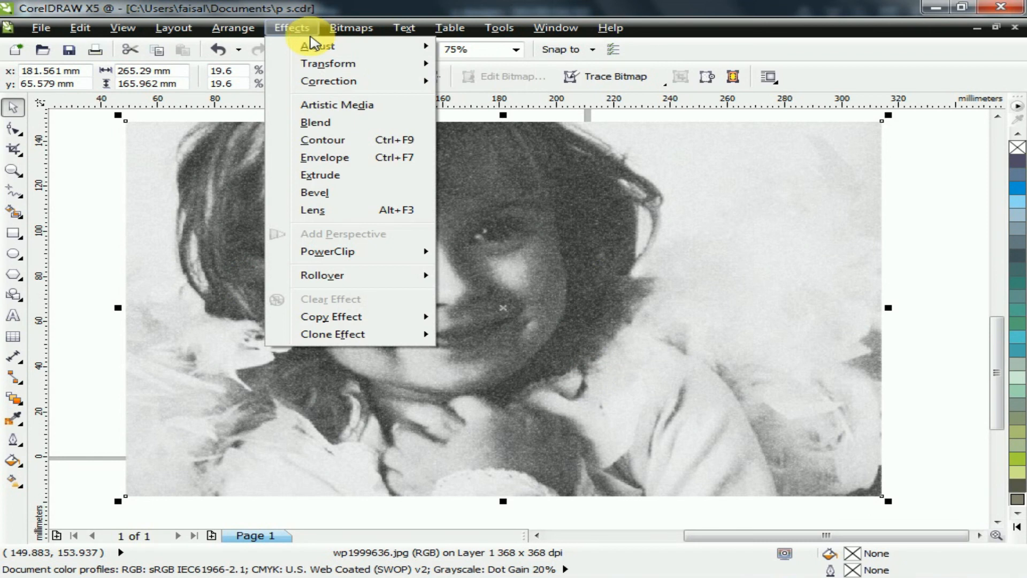
pyautogui.moveTo(352, 27)
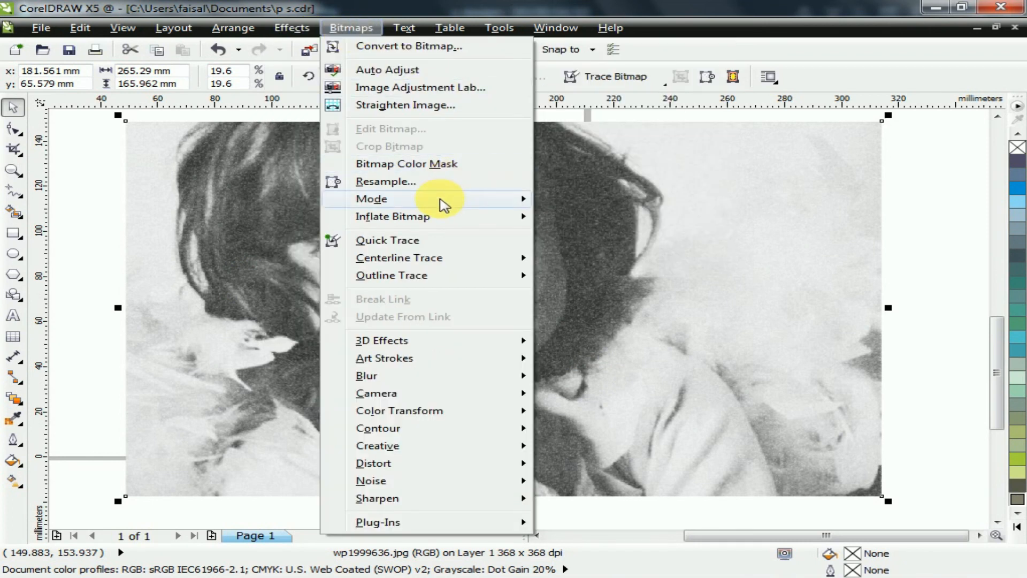
pyautogui.moveTo(442, 202)
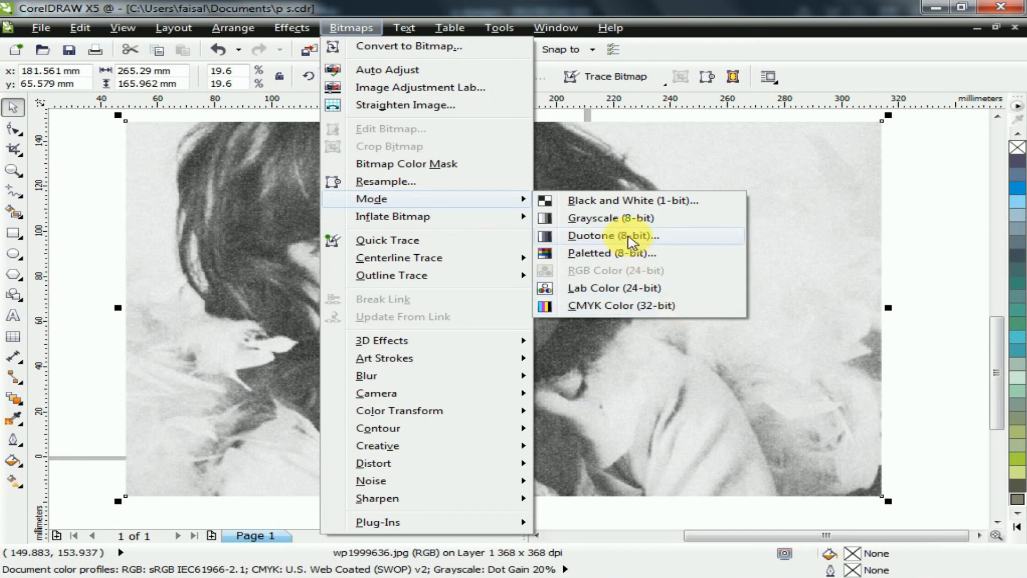
pyautogui.click(668, 310)
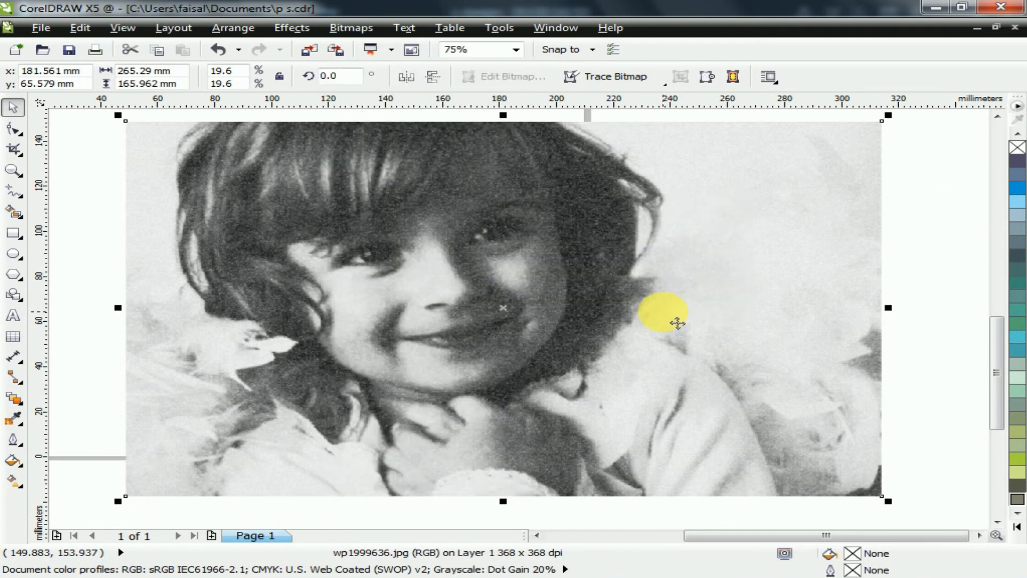
# Preview and apply the Maximum noise effect to the photo with percentage 100 and radius 2
pyautogui.click(332, 30)
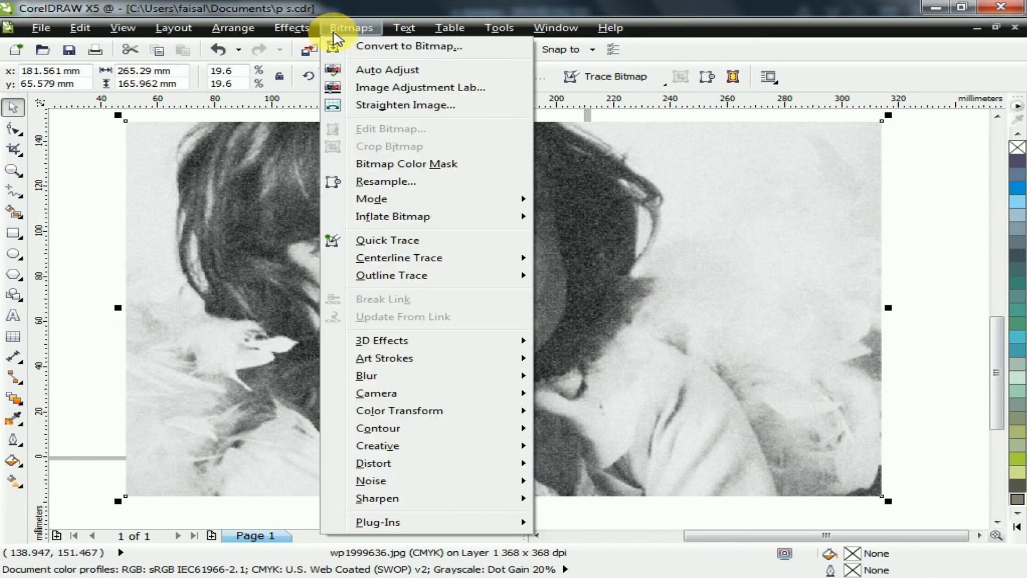
pyautogui.moveTo(442, 465)
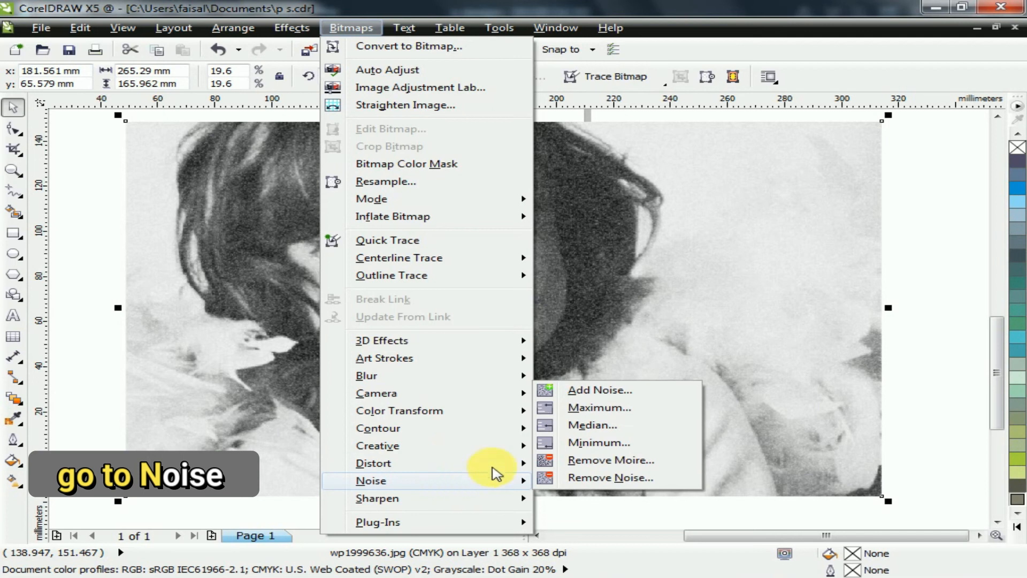
pyautogui.click(584, 416)
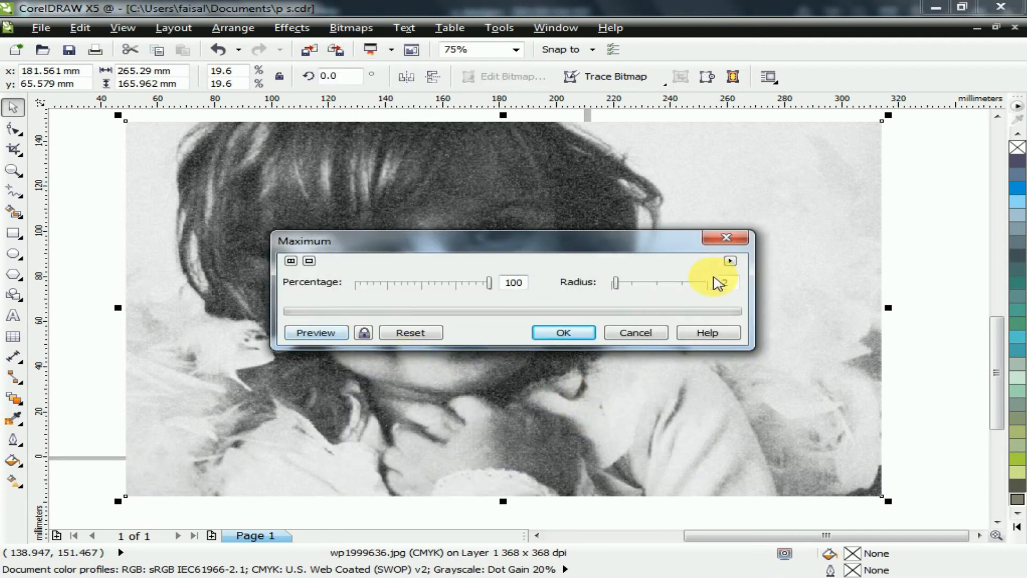
pyautogui.click(315, 333)
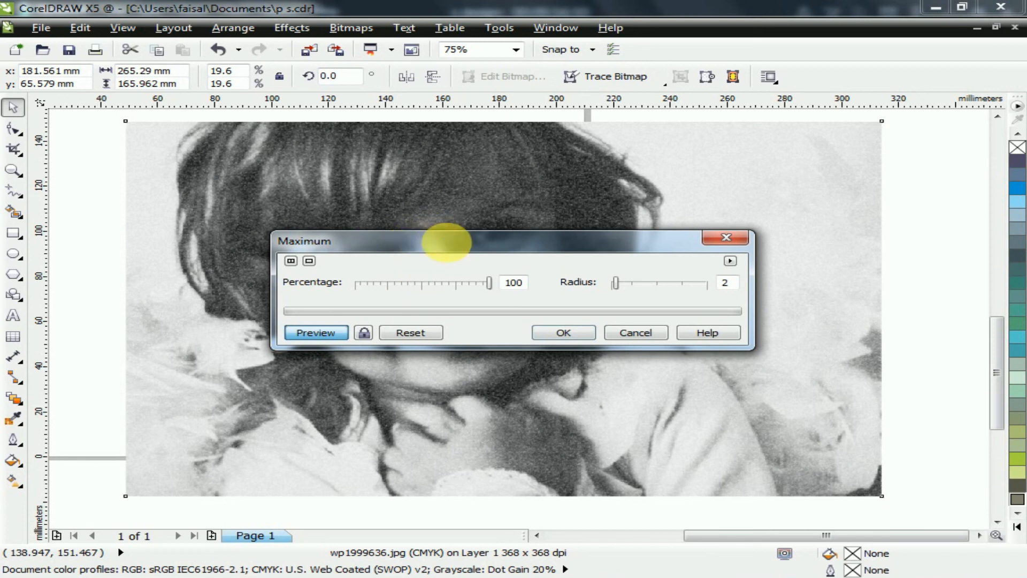
pyautogui.moveTo(452, 240); pyautogui.dragTo(436, 407)
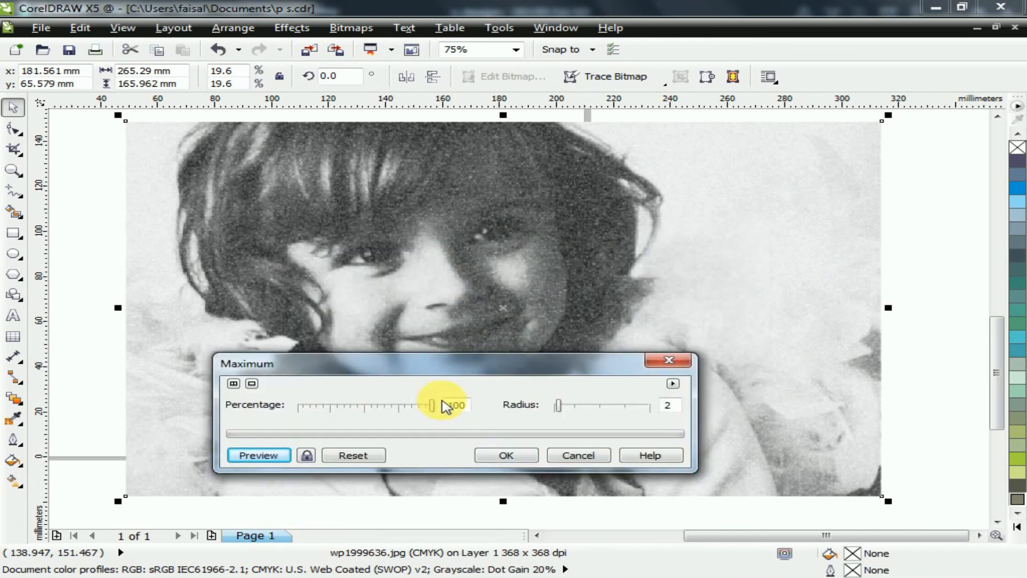
pyautogui.click(496, 494)
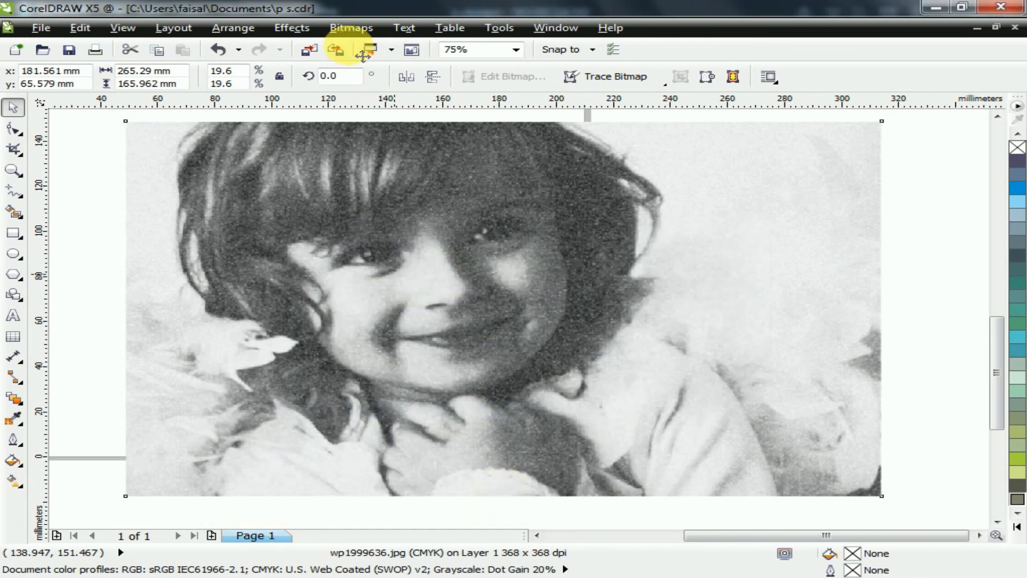
# Apply Auto Adjust to the noise-treated photo to correct its contrast automatically
pyautogui.click(293, 30)
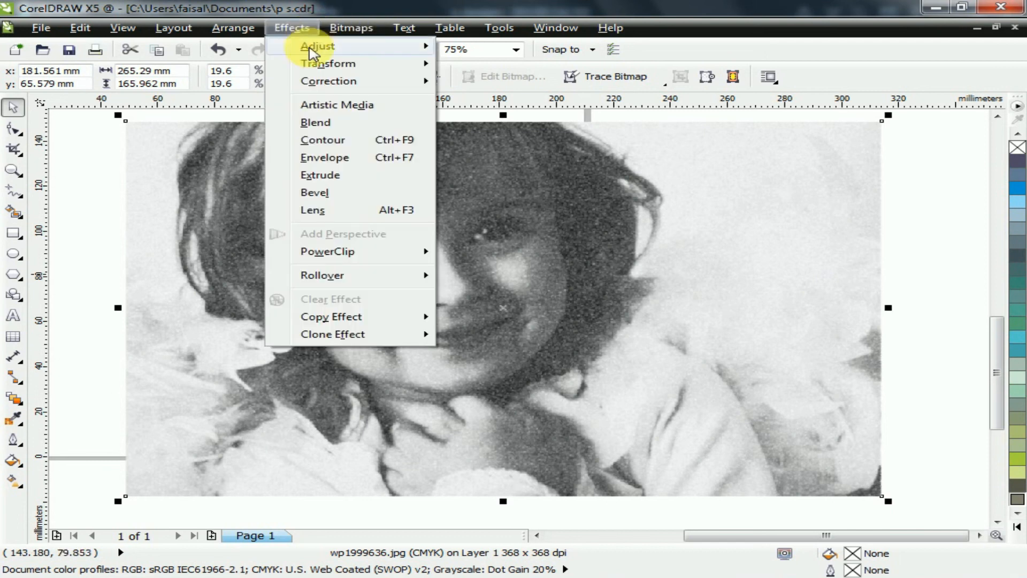
pyautogui.moveTo(351, 28)
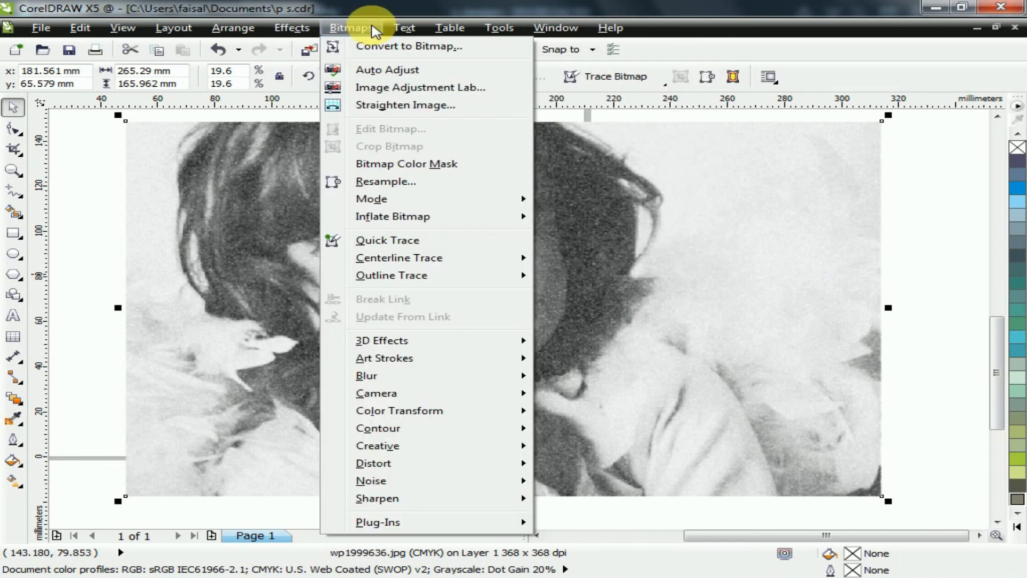
pyautogui.click(380, 73)
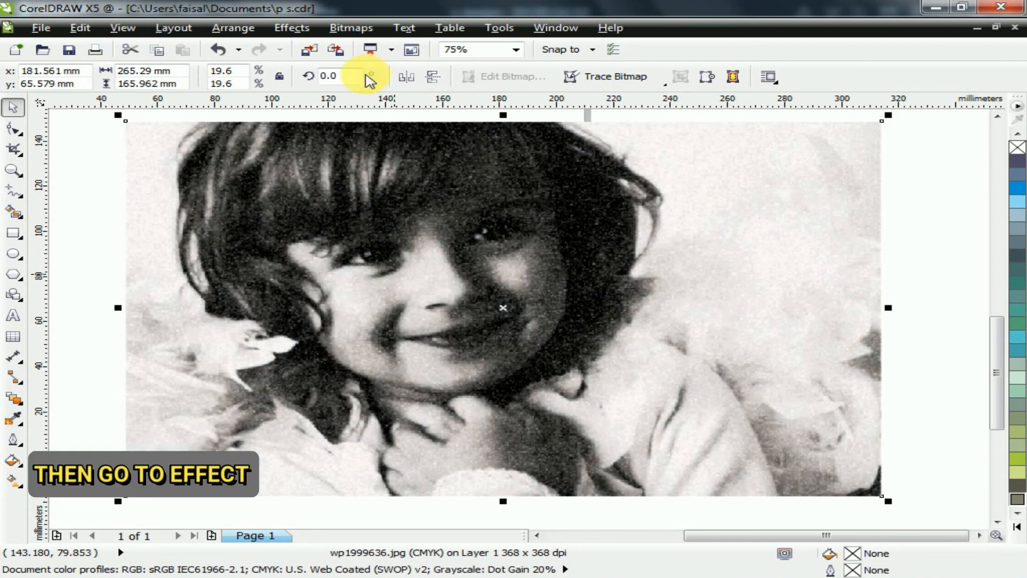
# Bend the photo's CMYK Tone Curve with a midpoint at about X 157, Y 124 and preview the adjustment
pyautogui.click(292, 28)
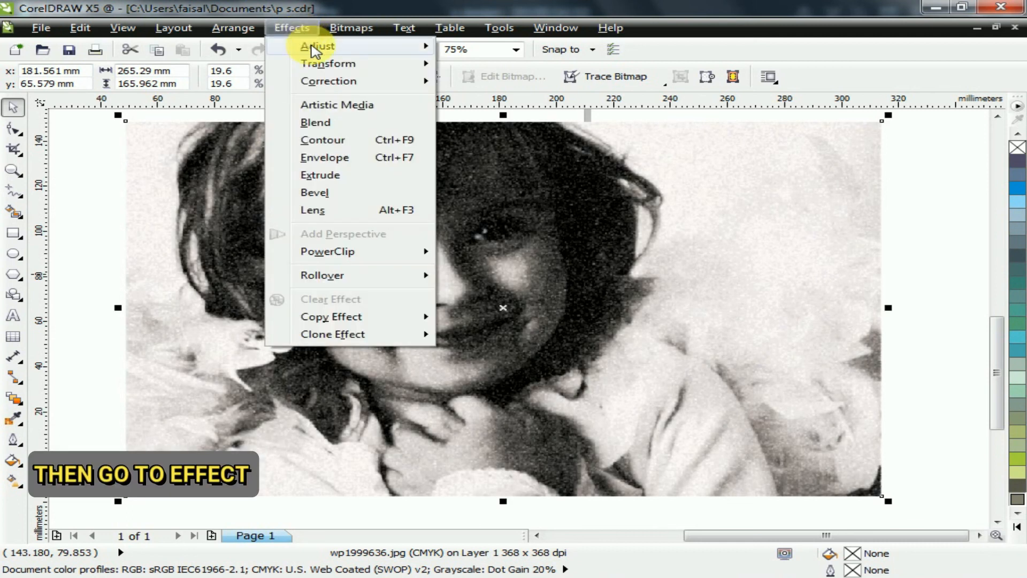
pyautogui.moveTo(316, 51)
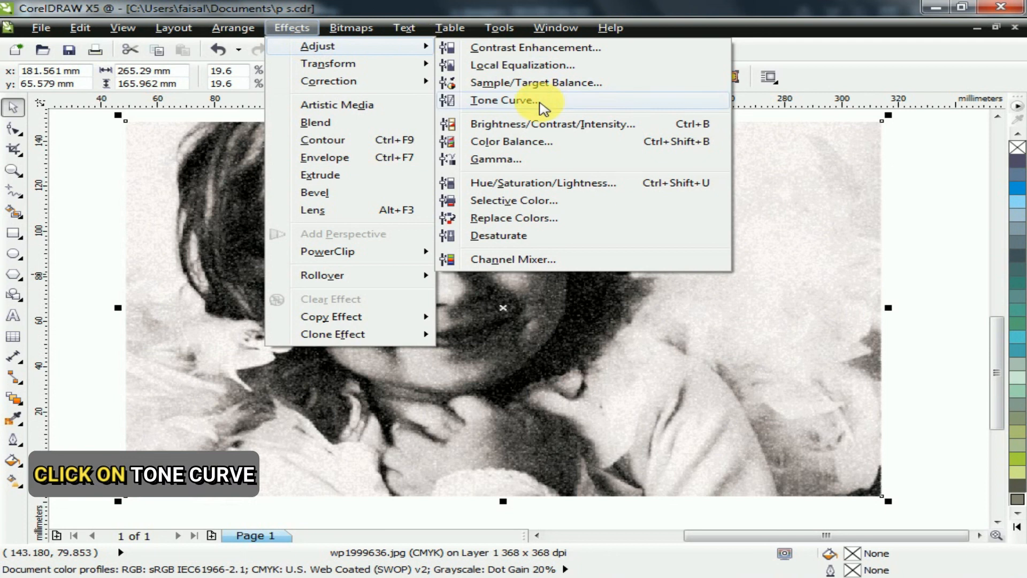
pyautogui.click(543, 107)
pyautogui.moveTo(527, 102); pyautogui.dragTo(856, 188)
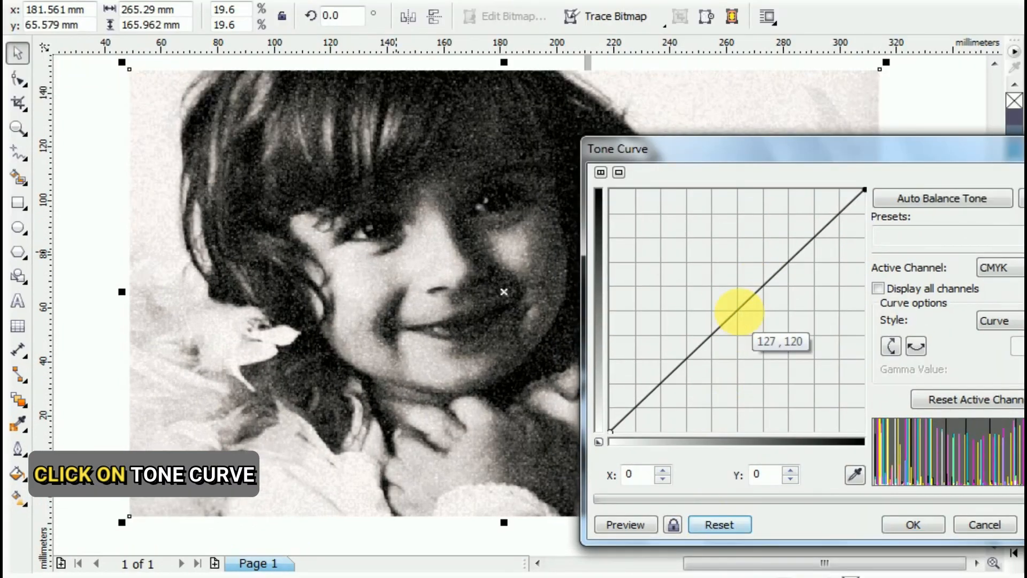
pyautogui.click(740, 319)
pyautogui.moveTo(740, 304); pyautogui.dragTo(767, 314)
pyautogui.click(624, 523)
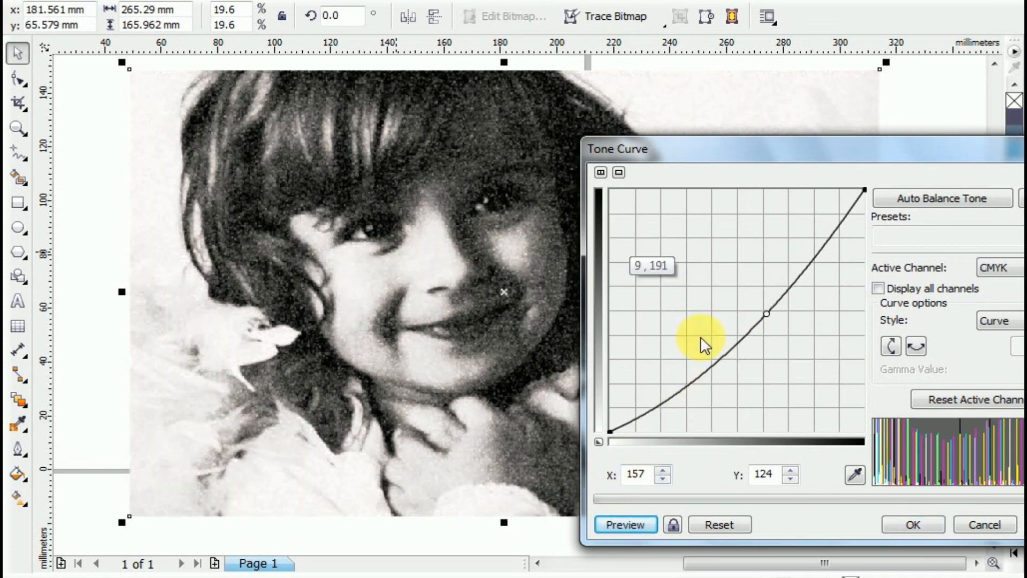
# Shift the Tone Curve's middle point slightly back and down, and apply the adjustment to the photo
pyautogui.moveTo(694, 158); pyautogui.dragTo(611, 74)
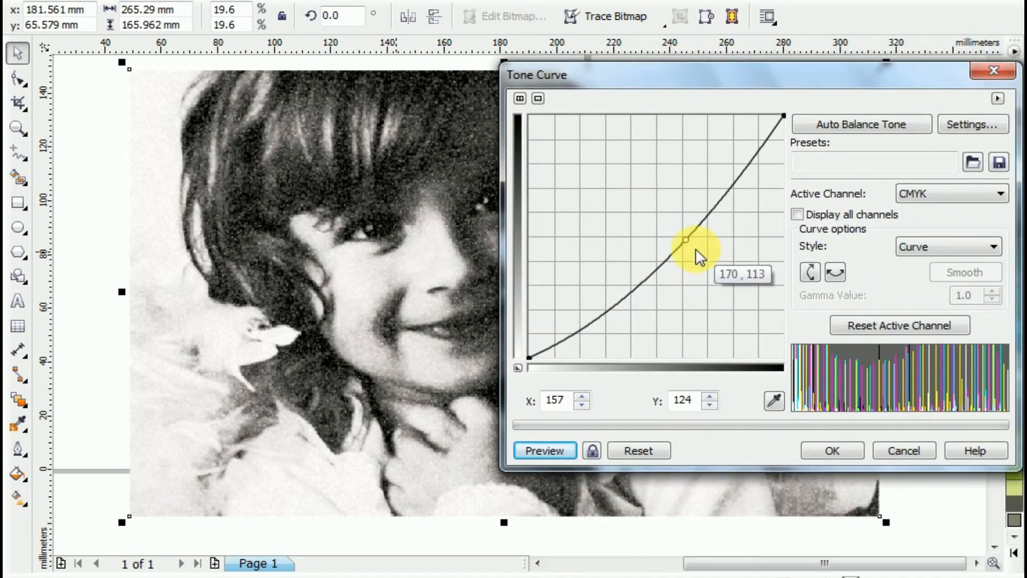
pyautogui.moveTo(686, 240); pyautogui.dragTo(679, 243)
pyautogui.click(851, 457)
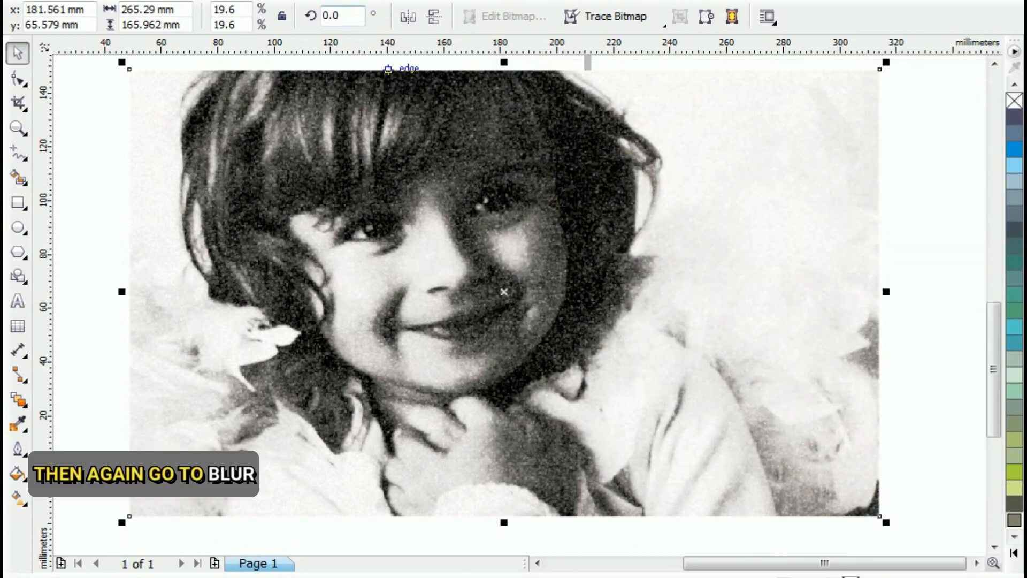
# Preview and apply a Gaussian Blur with a radius of 1.0 pixels to the photo
pyautogui.click(353, 1)
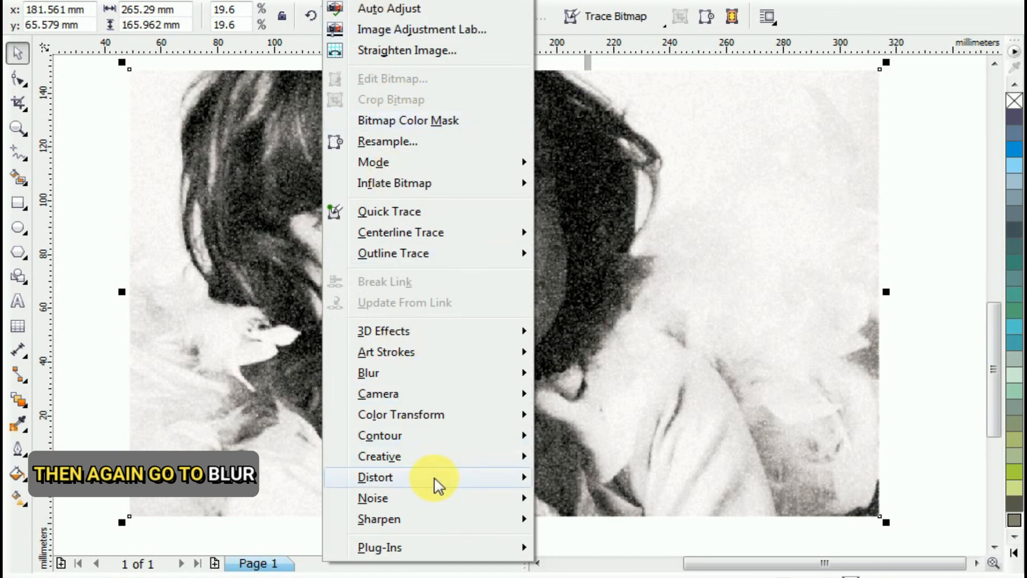
pyautogui.moveTo(434, 478)
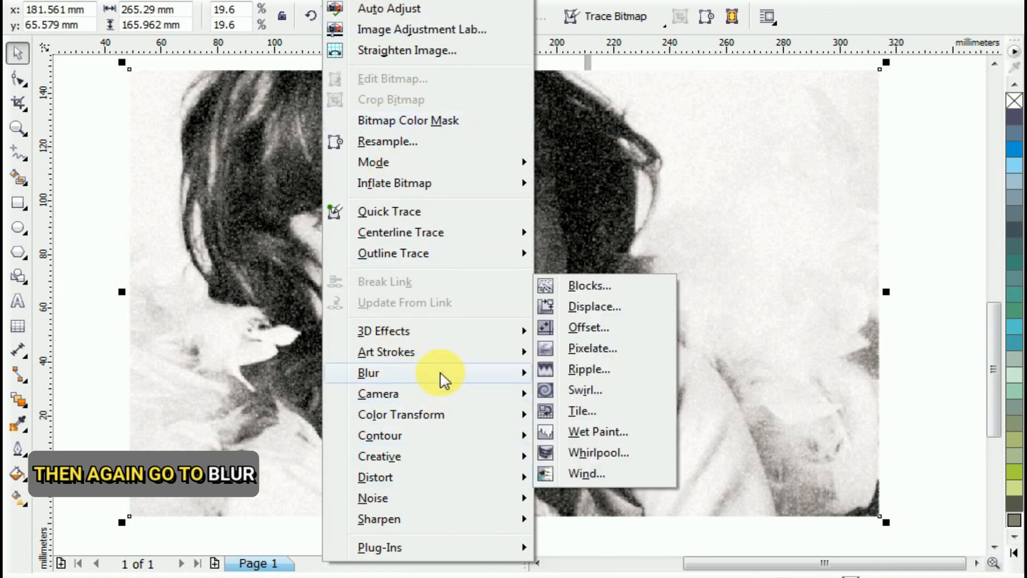
pyautogui.moveTo(443, 374)
pyautogui.click(618, 396)
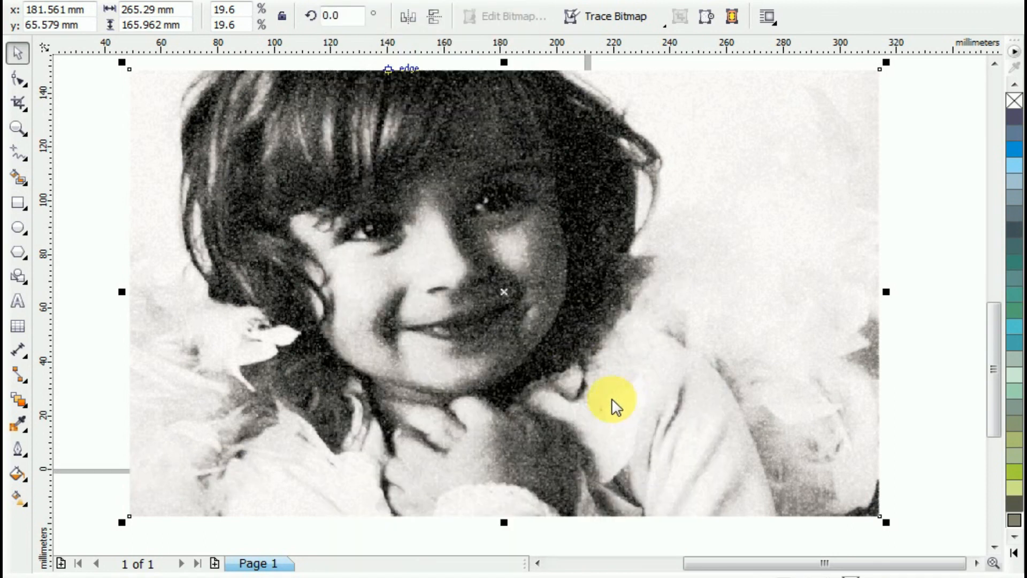
pyautogui.moveTo(455, 219); pyautogui.dragTo(706, 236)
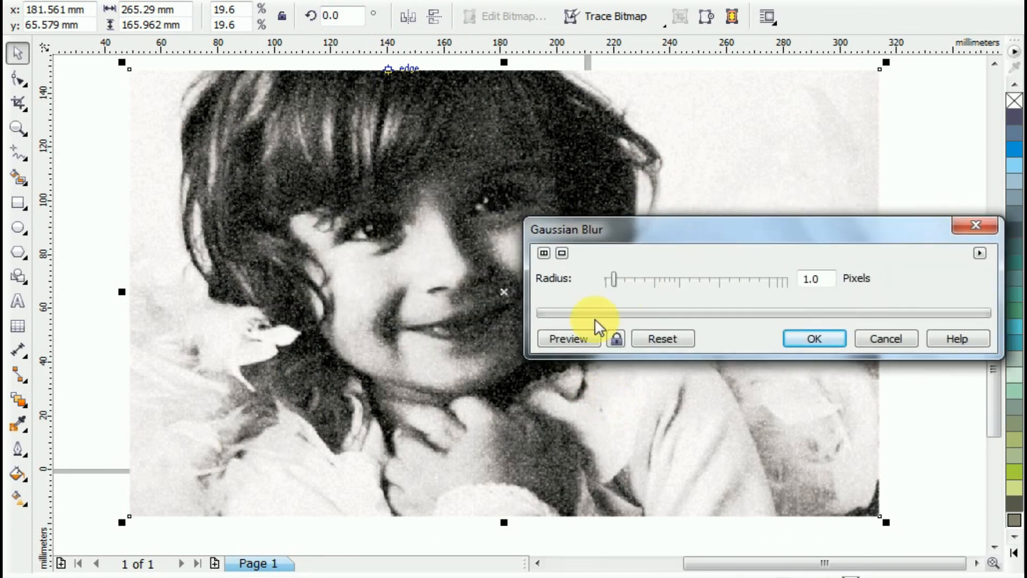
pyautogui.click(570, 338)
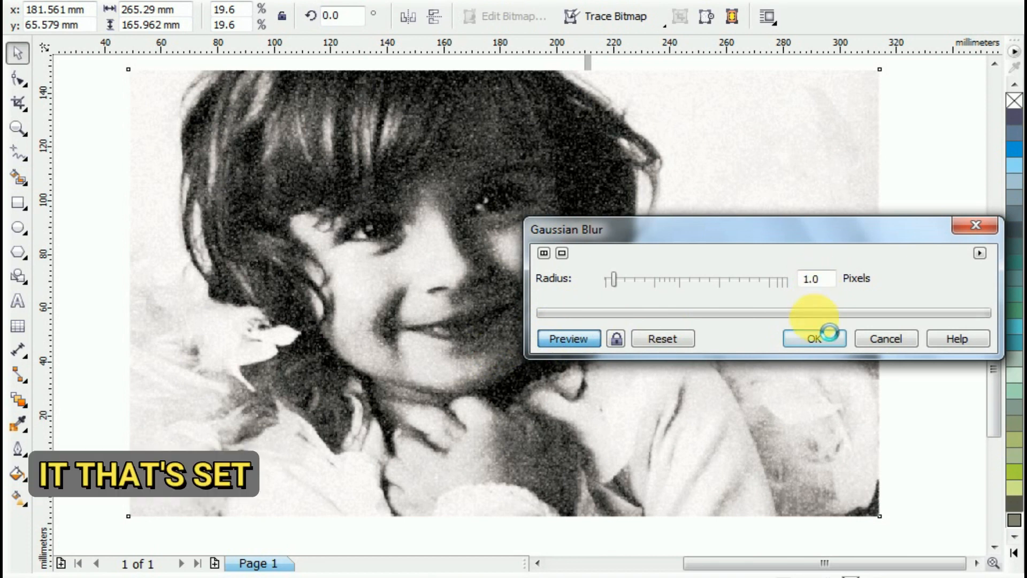
pyautogui.click(813, 339)
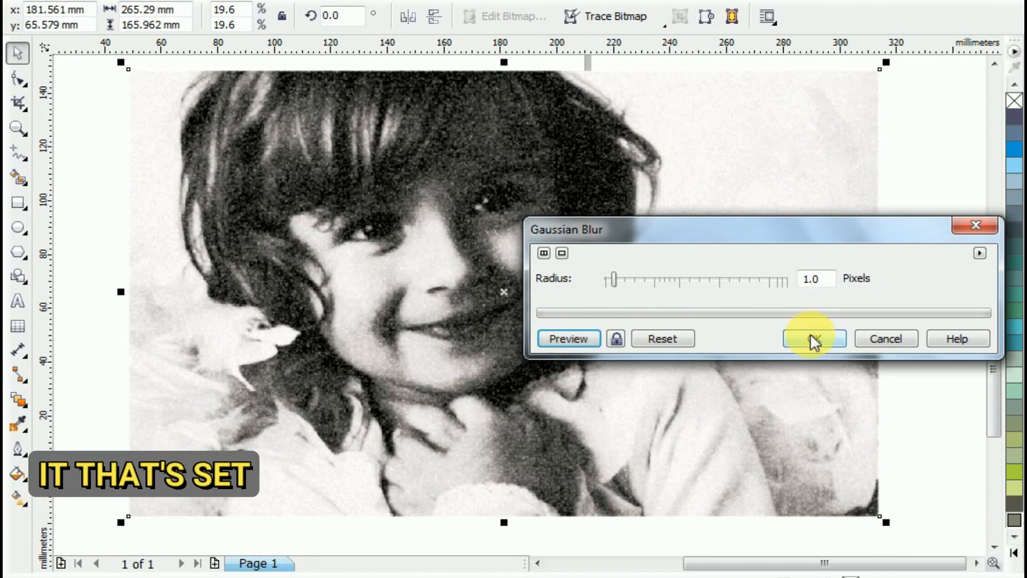
pyautogui.click(813, 339)
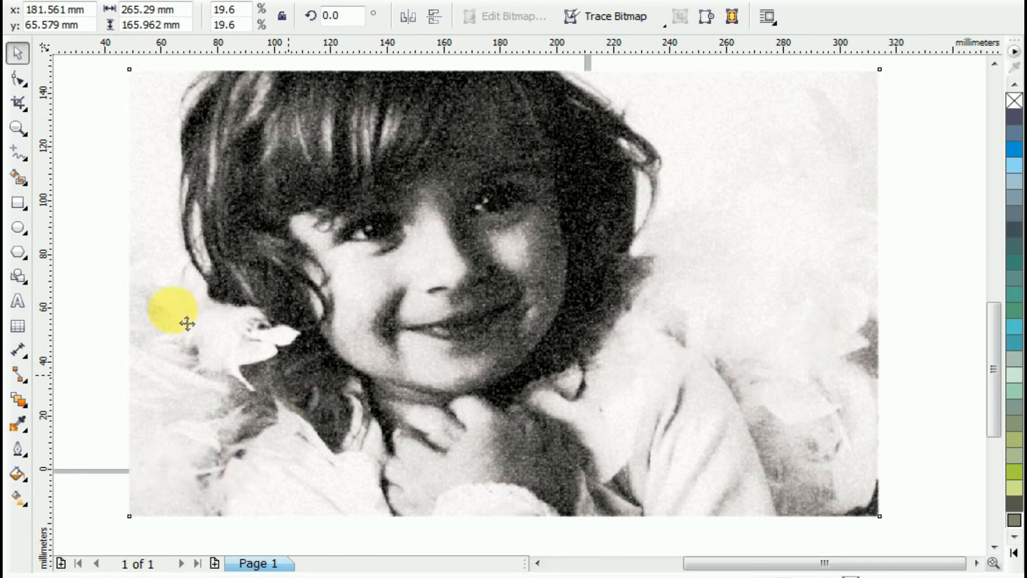
# Examine the finished sketch image in full-screen preview
pyautogui.rightClick(94, 202)
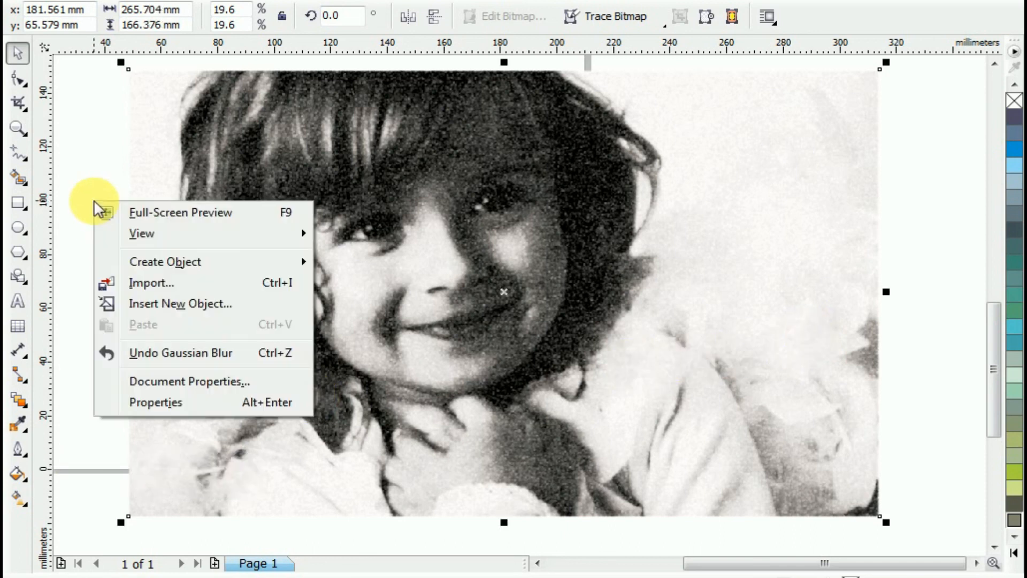
pyautogui.click(117, 214)
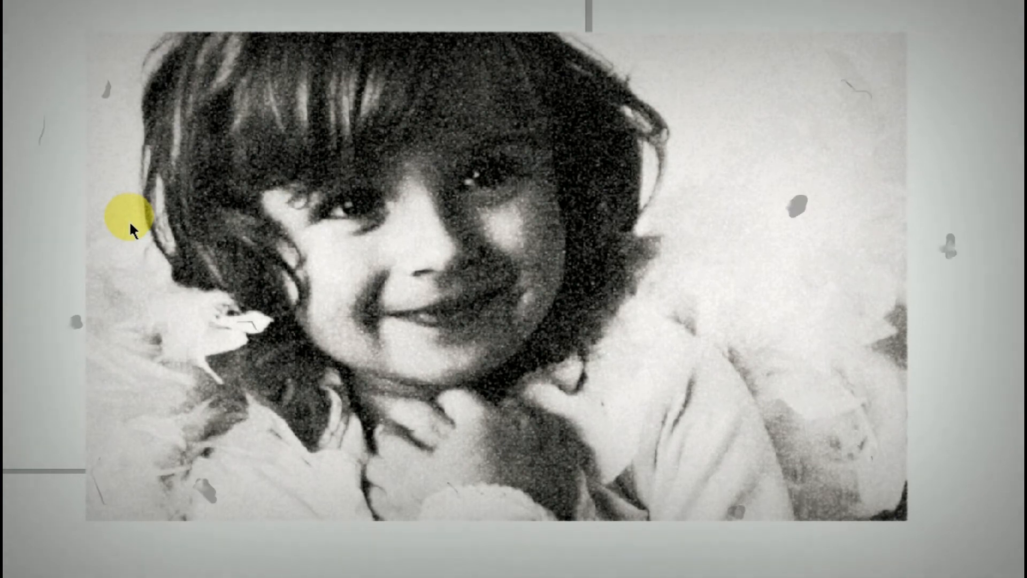